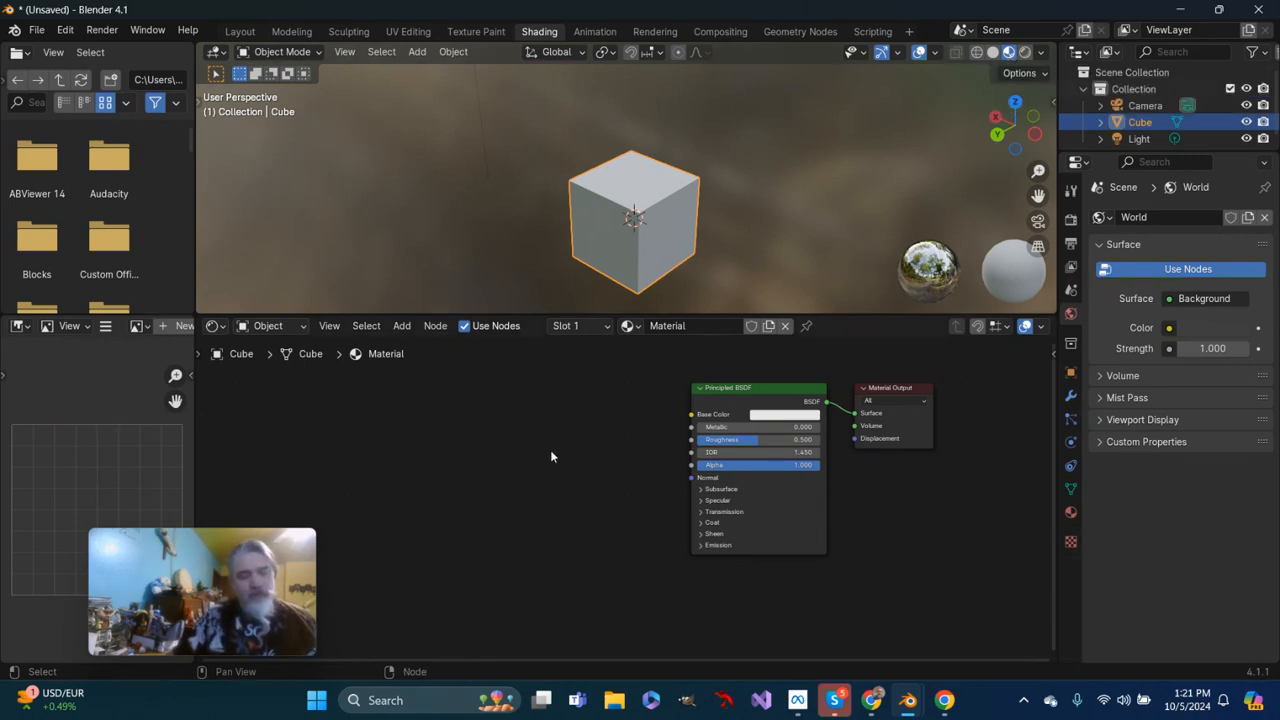
Step: Add a Checker Texture node to the cube's material and connect its Color output to the Principled BSDF's Base Color
key("shift+a")
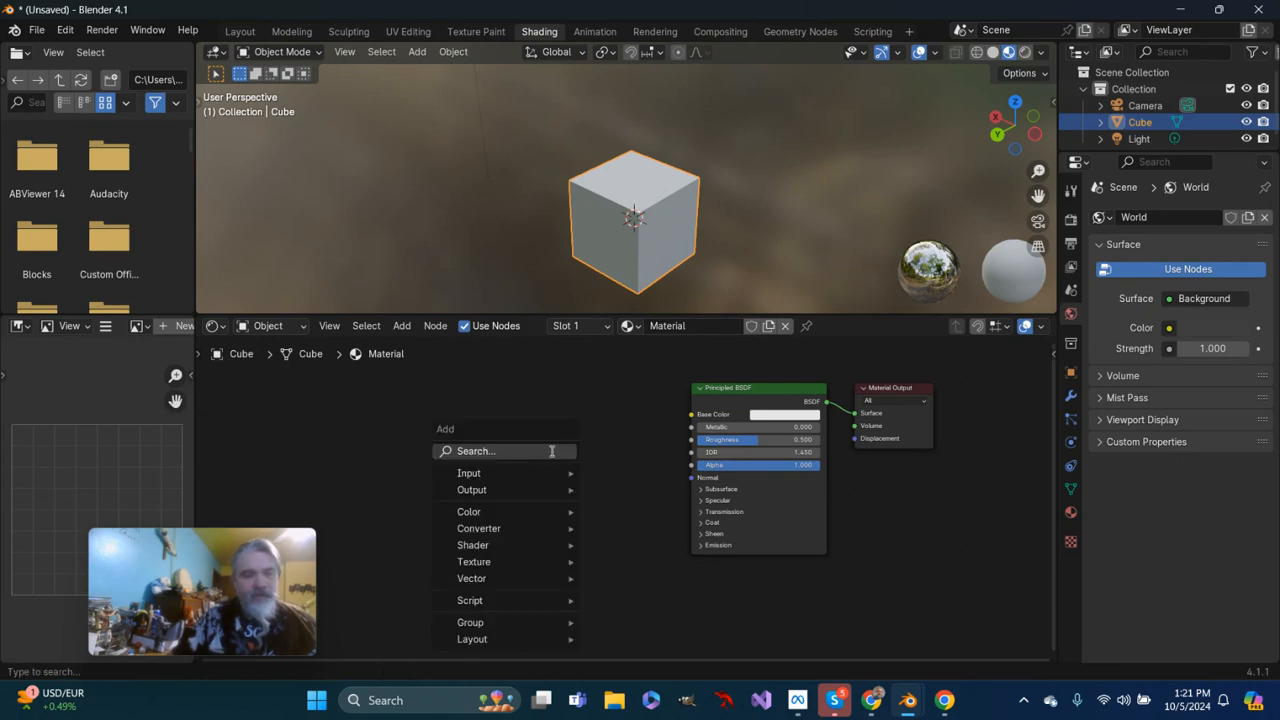
type("chec")
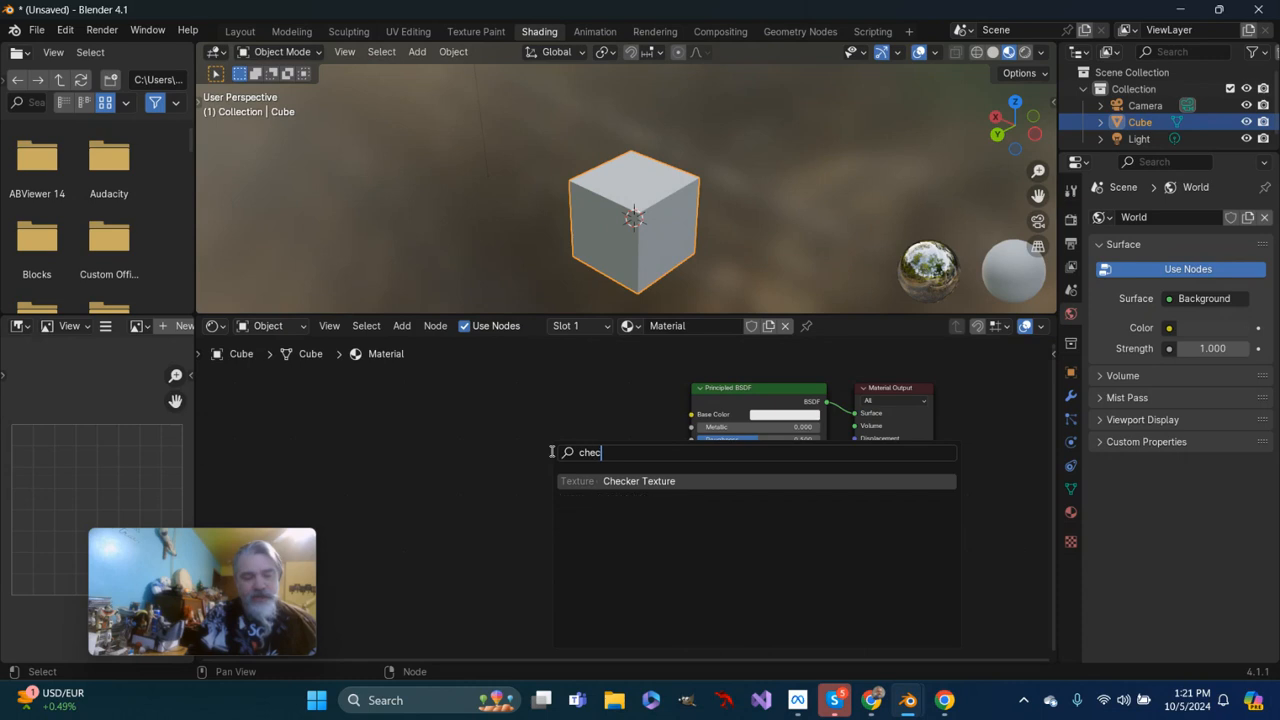
left_click(615, 481)
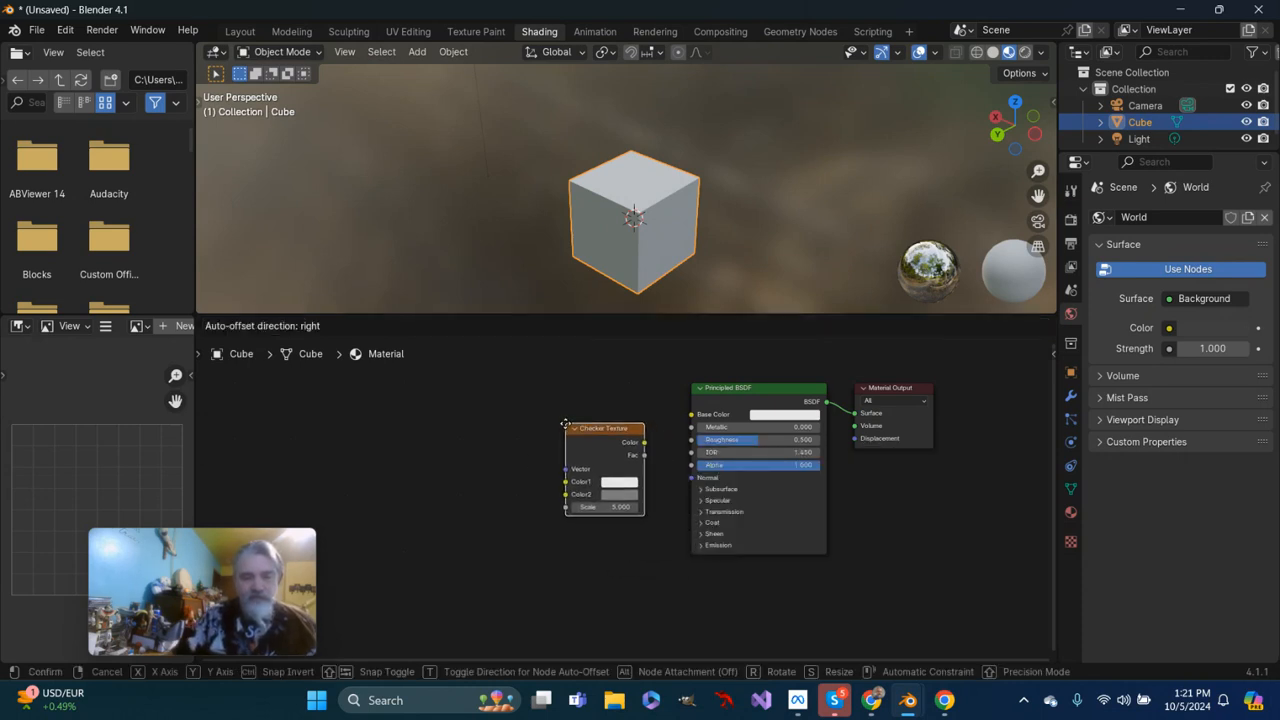
left_click(575, 434)
left_click_drag(644, 444, 690, 414)
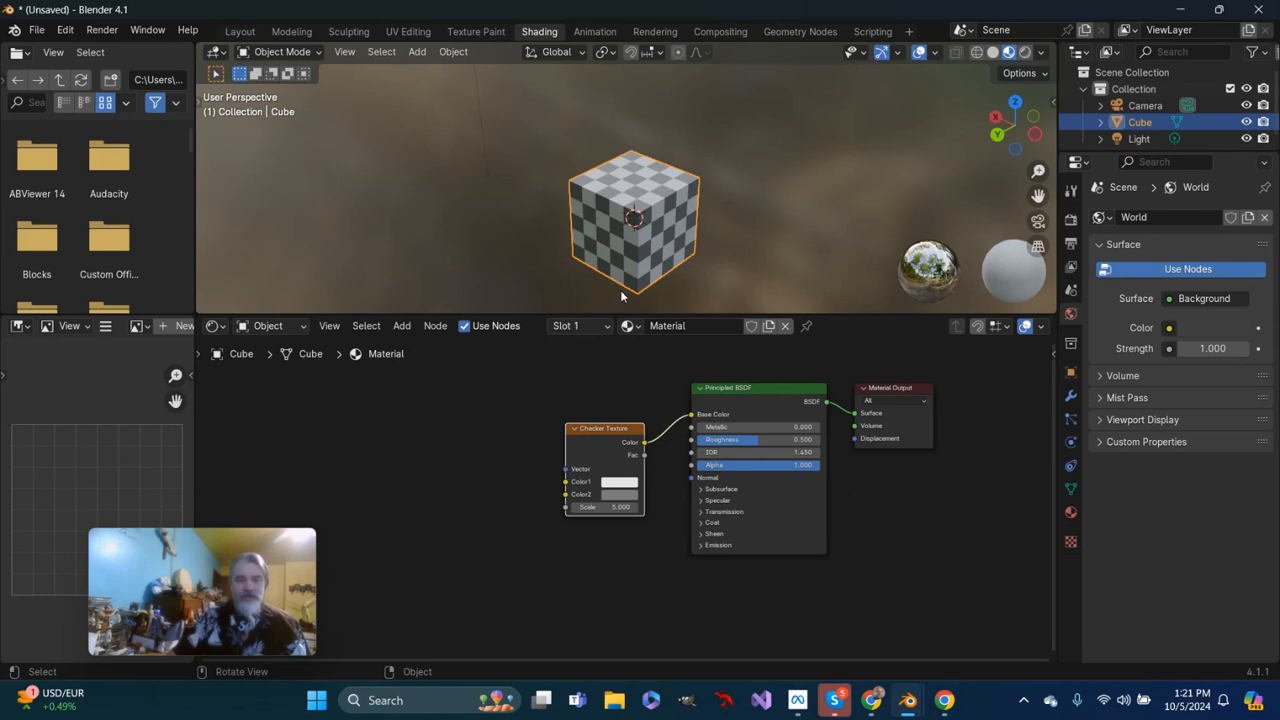
Step: Try Checker Texture scales of 1 and 2, and return the scale to 5
left_click(609, 508)
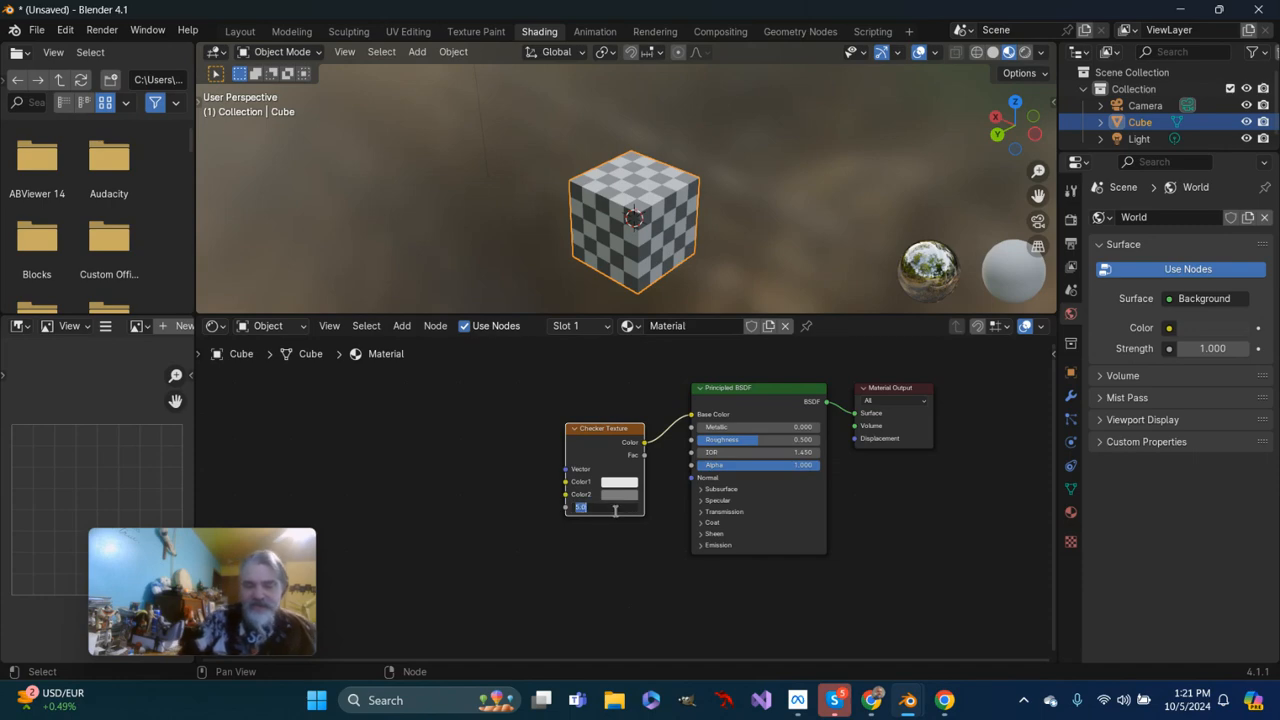
type("1")
key("Return")
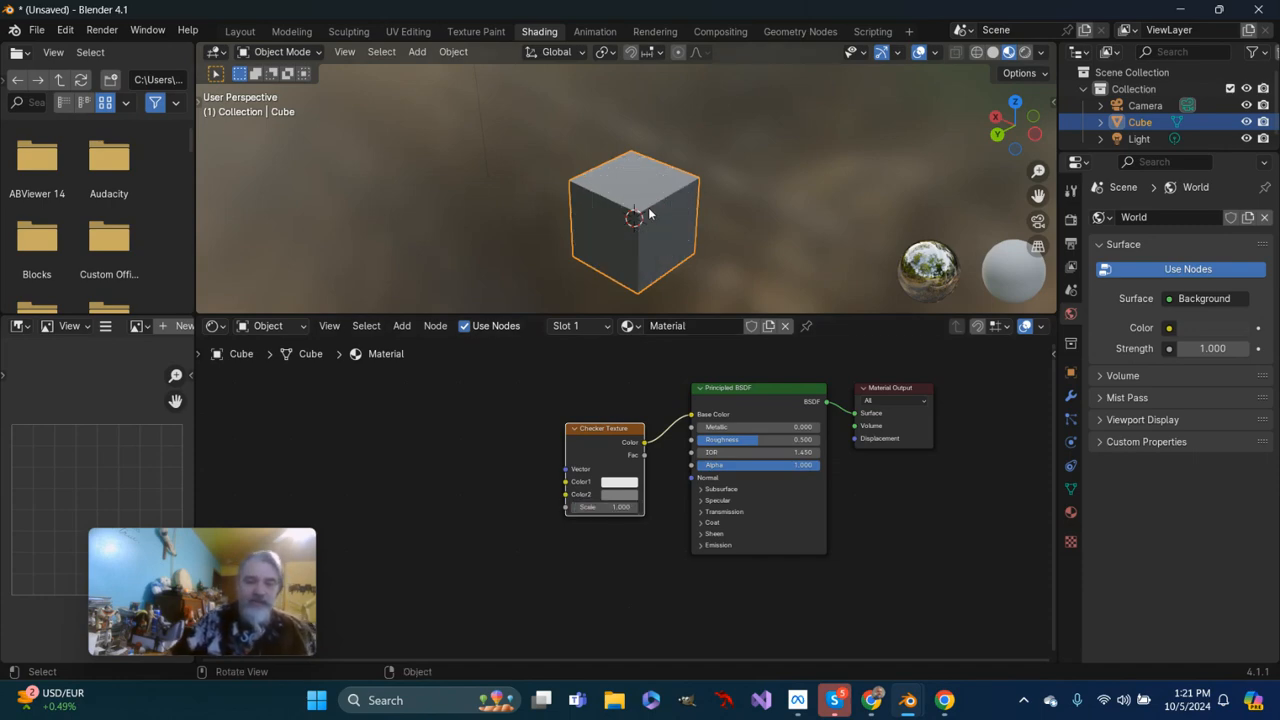
left_click(617, 508)
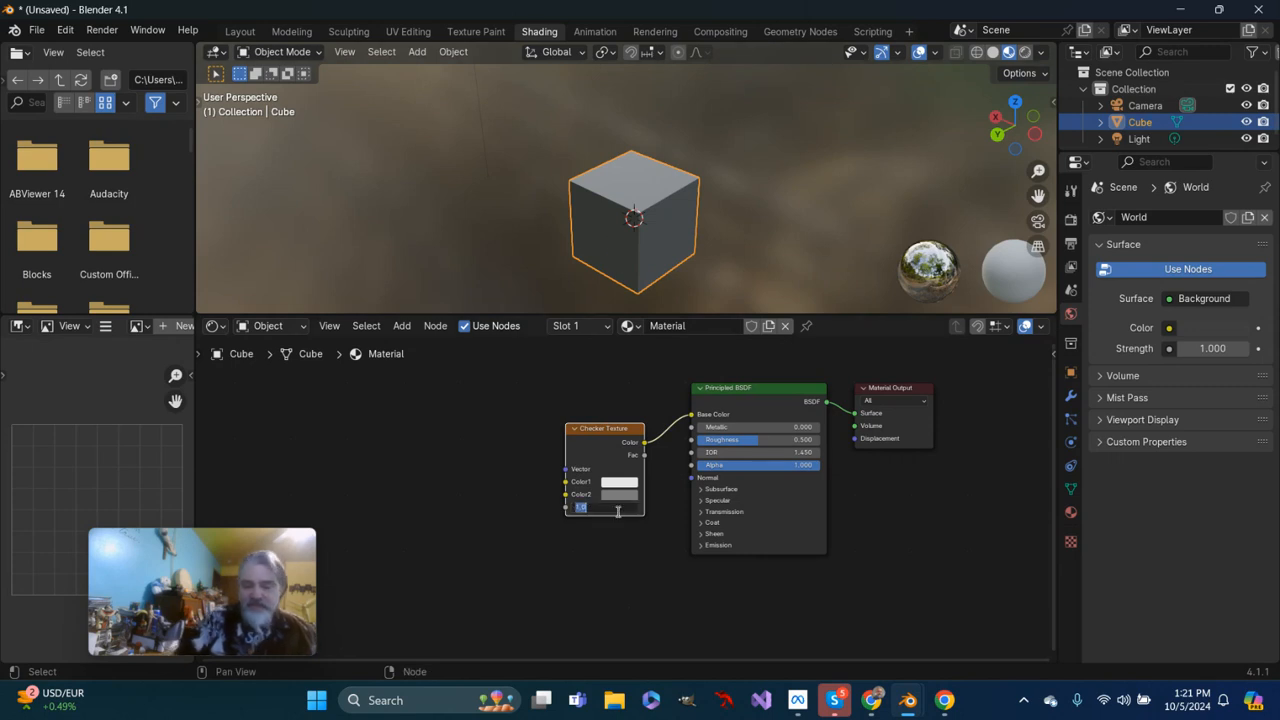
type("2")
key("Return")
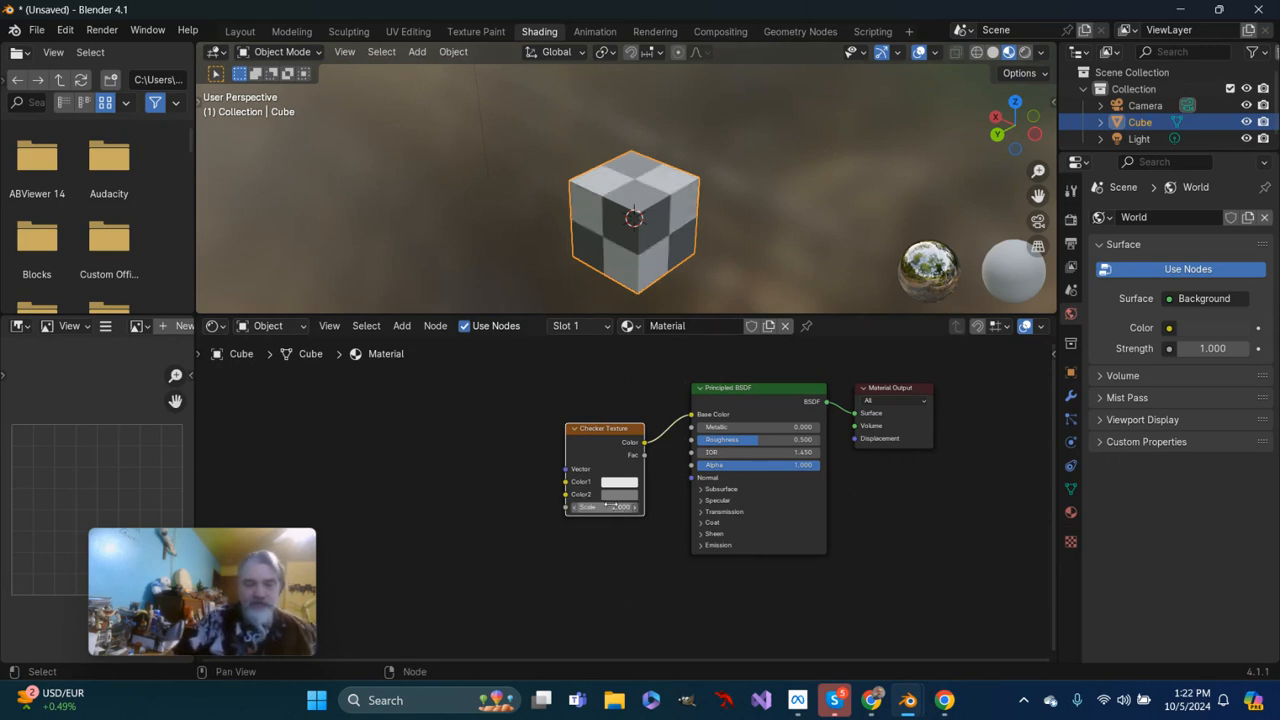
left_click(606, 509)
type("5")
key("Return")
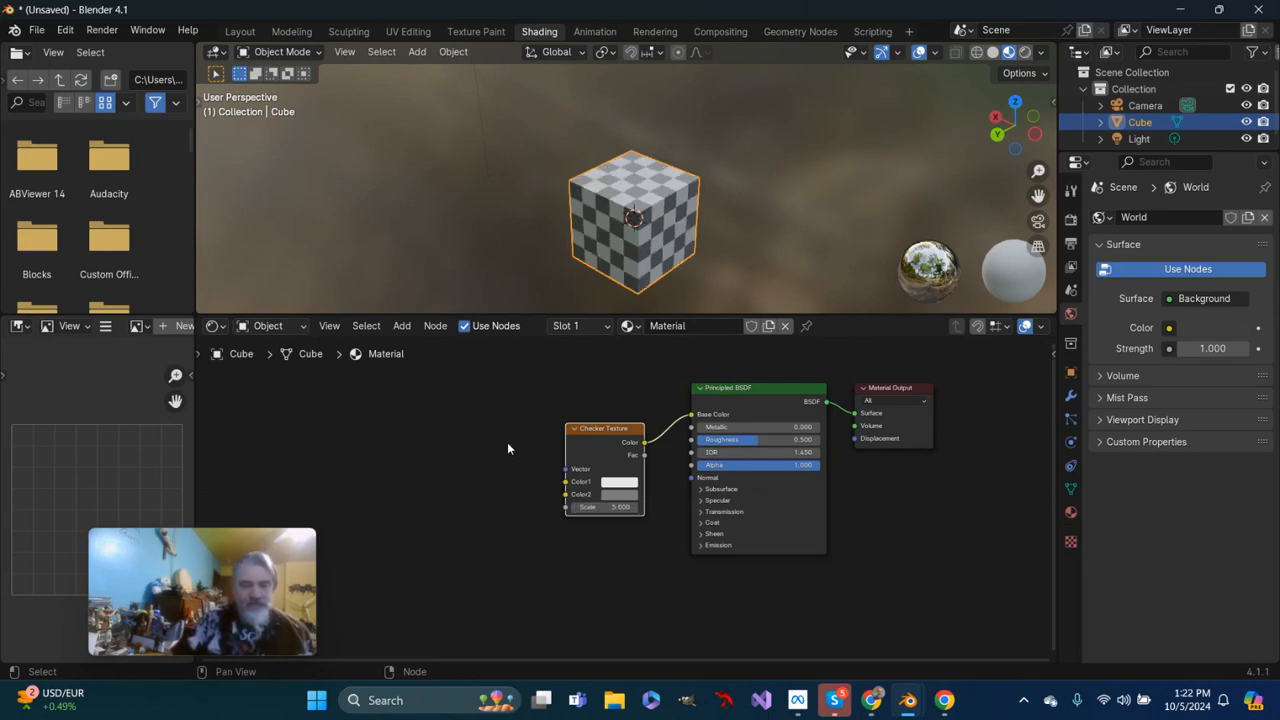
Step: Inspect the checkered cube from another angle and switch the 3D viewport to the front orthographic view
middle_click_drag(593, 207, 558, 230)
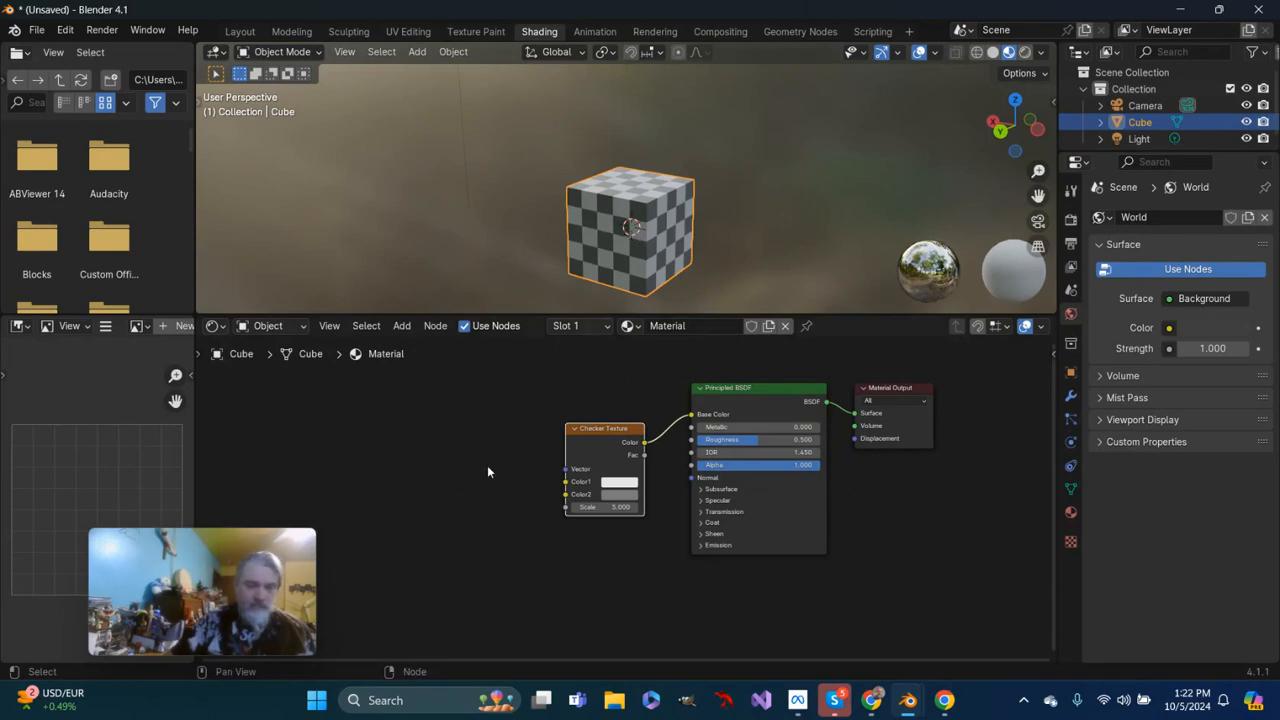
scroll(471, 483, "down", 1)
middle_click_drag(475, 472, 528, 451)
middle_click_drag(560, 272, 597, 258)
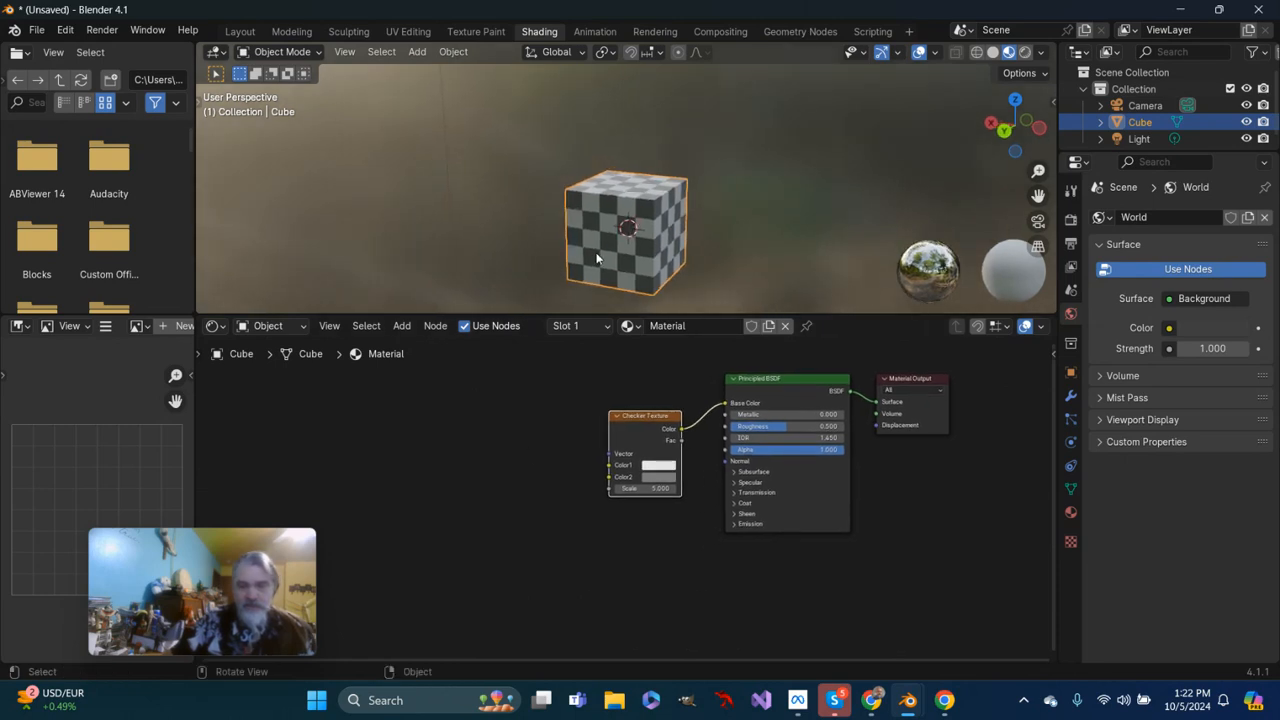
key("KP_1")
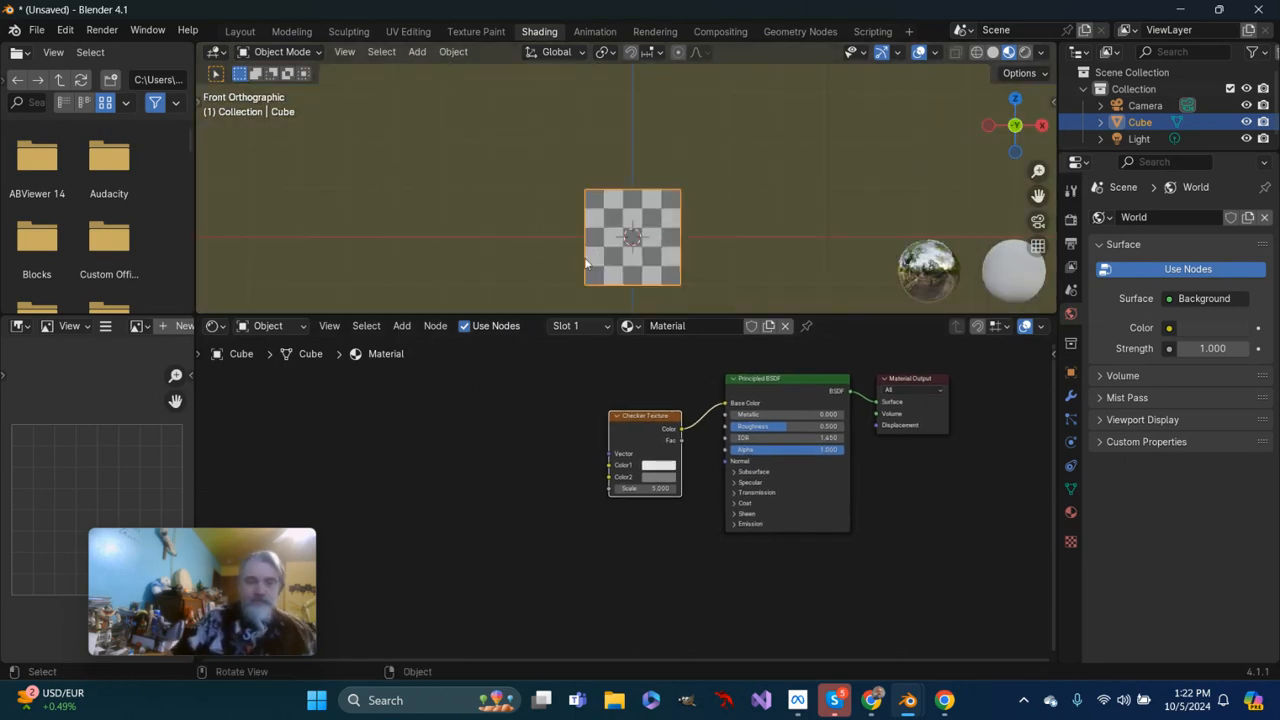
Step: Add a Mapping node before the Checker Texture and connect its Vector output to the texture's Vector input
key("shift+a")
left_click(402, 417)
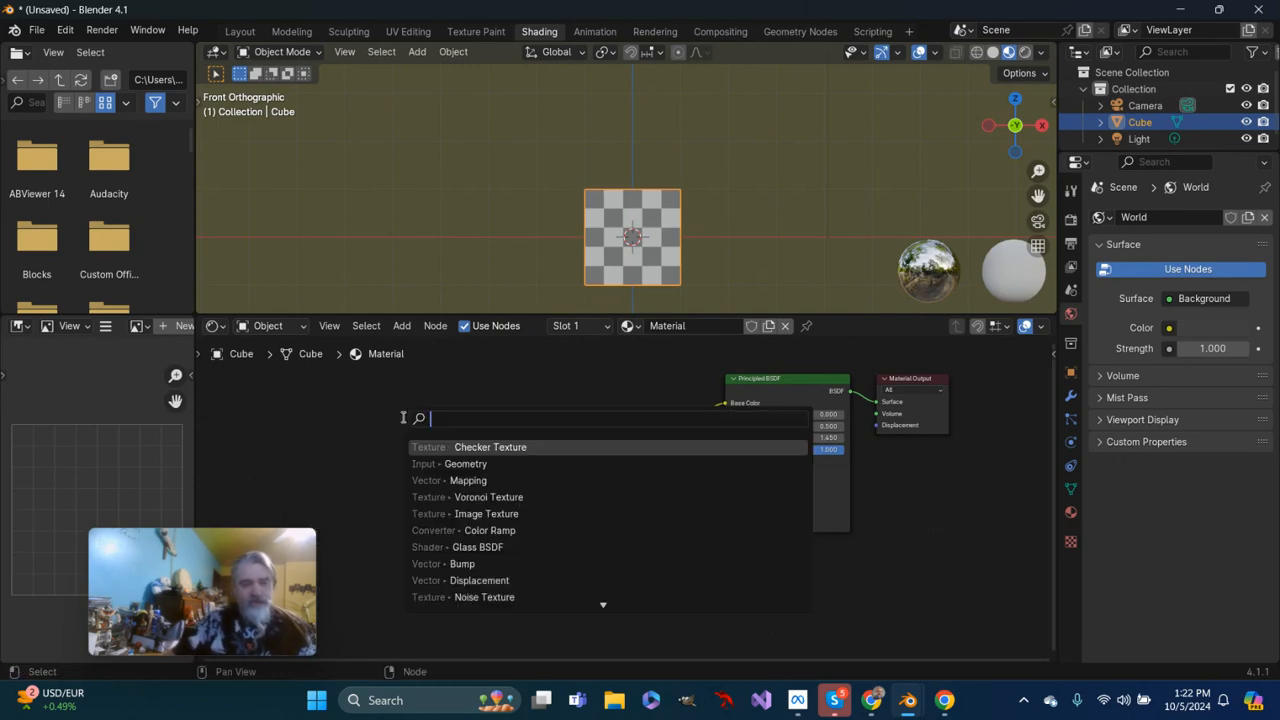
type("mapp")
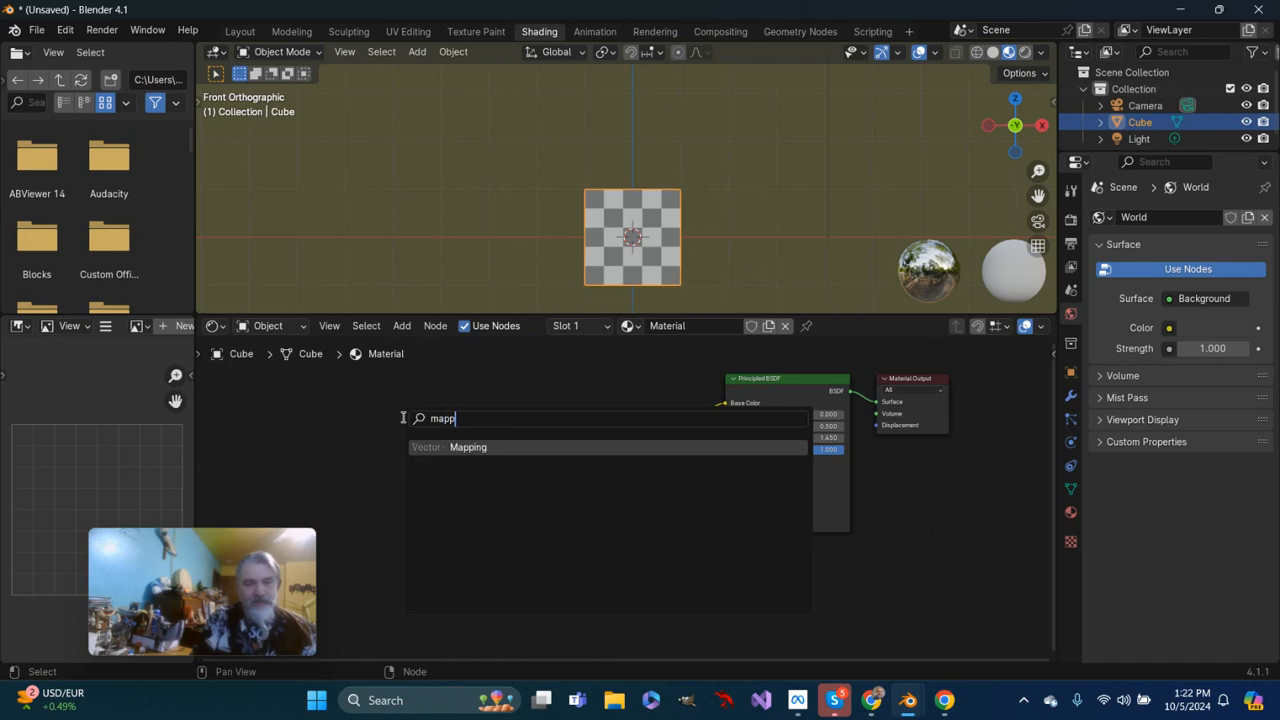
left_click(514, 449)
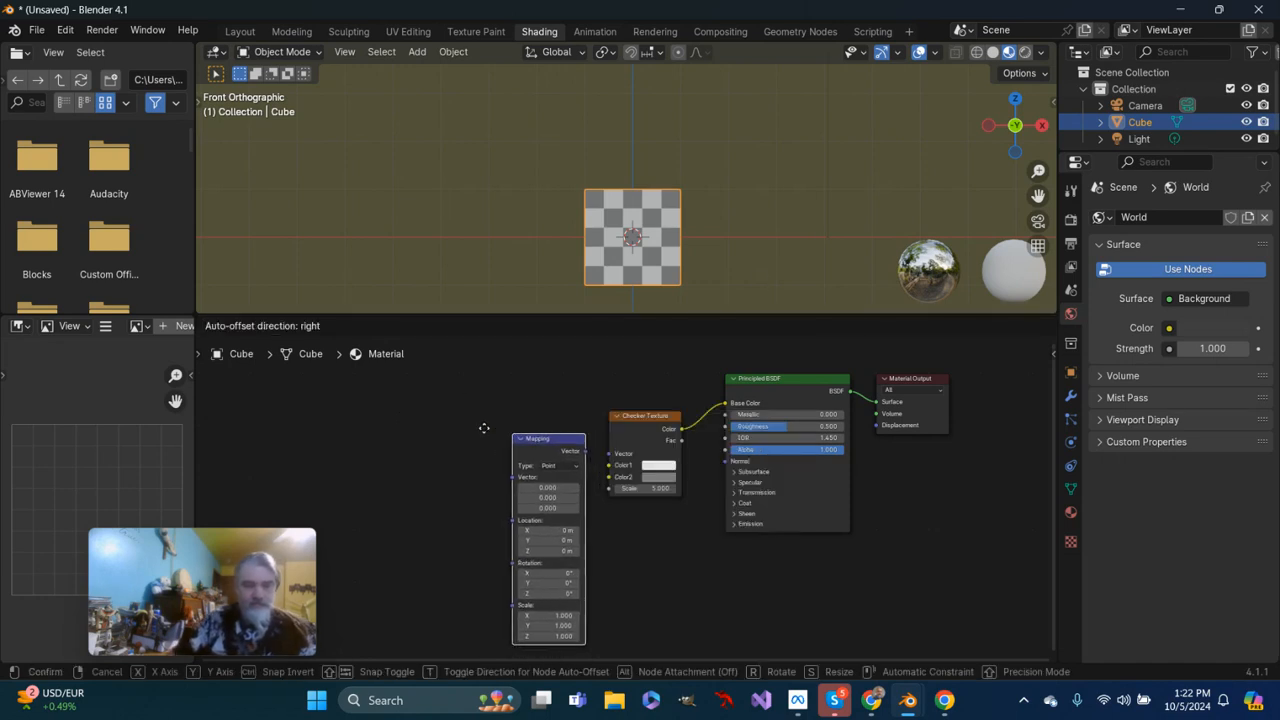
left_click(498, 444)
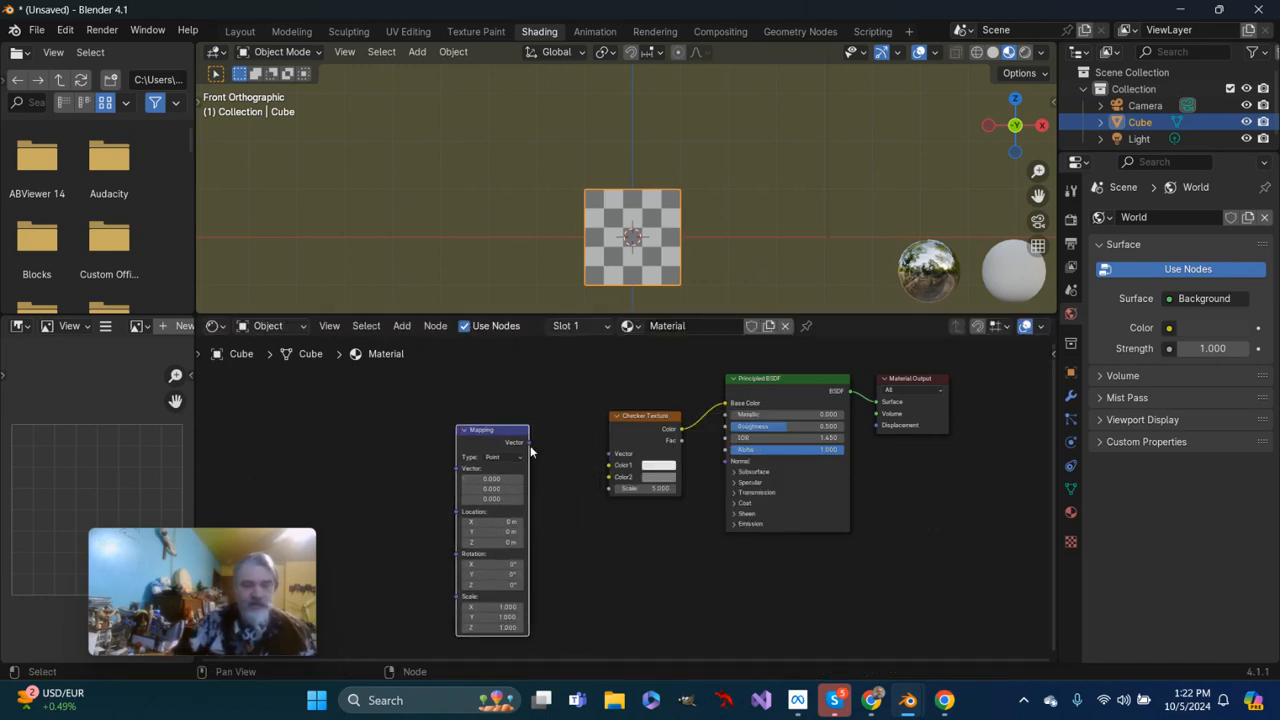
left_click_drag(530, 445, 609, 453)
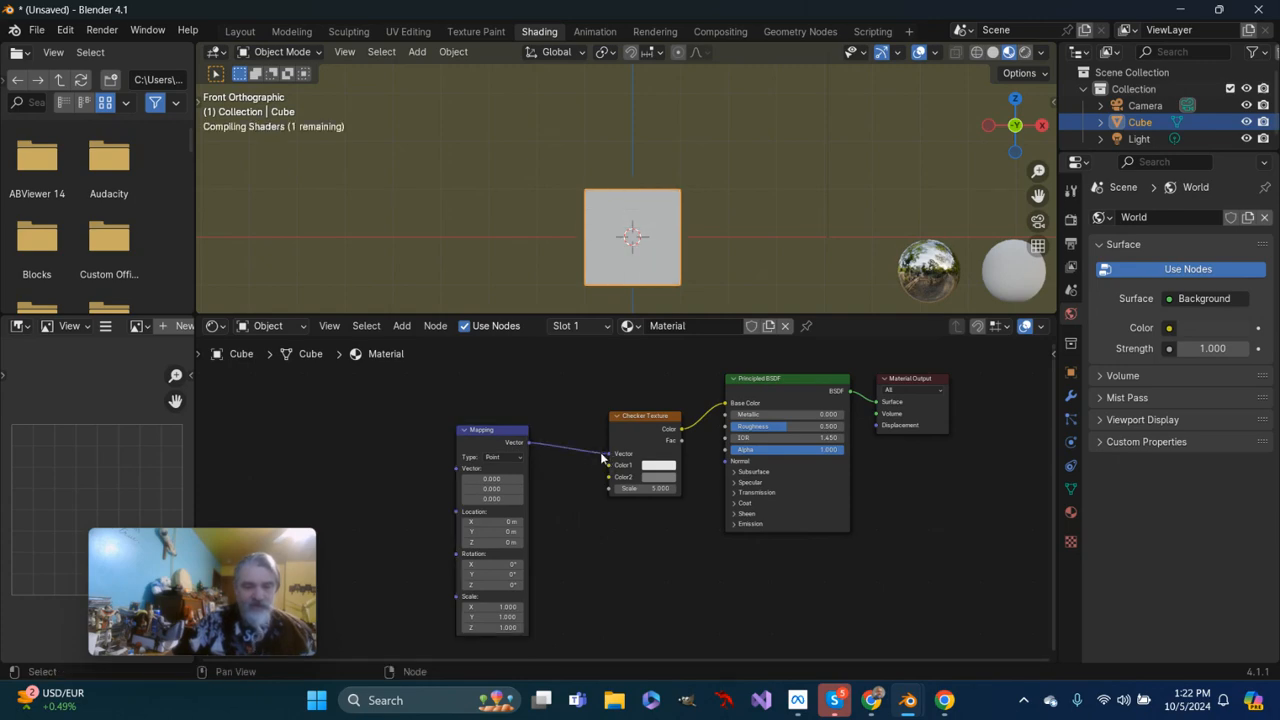
Step: Add a Geometry node before the Mapping node and connect its Position output to the Mapping node's Vector input
key("shift+a")
left_click(390, 435)
type("geo")
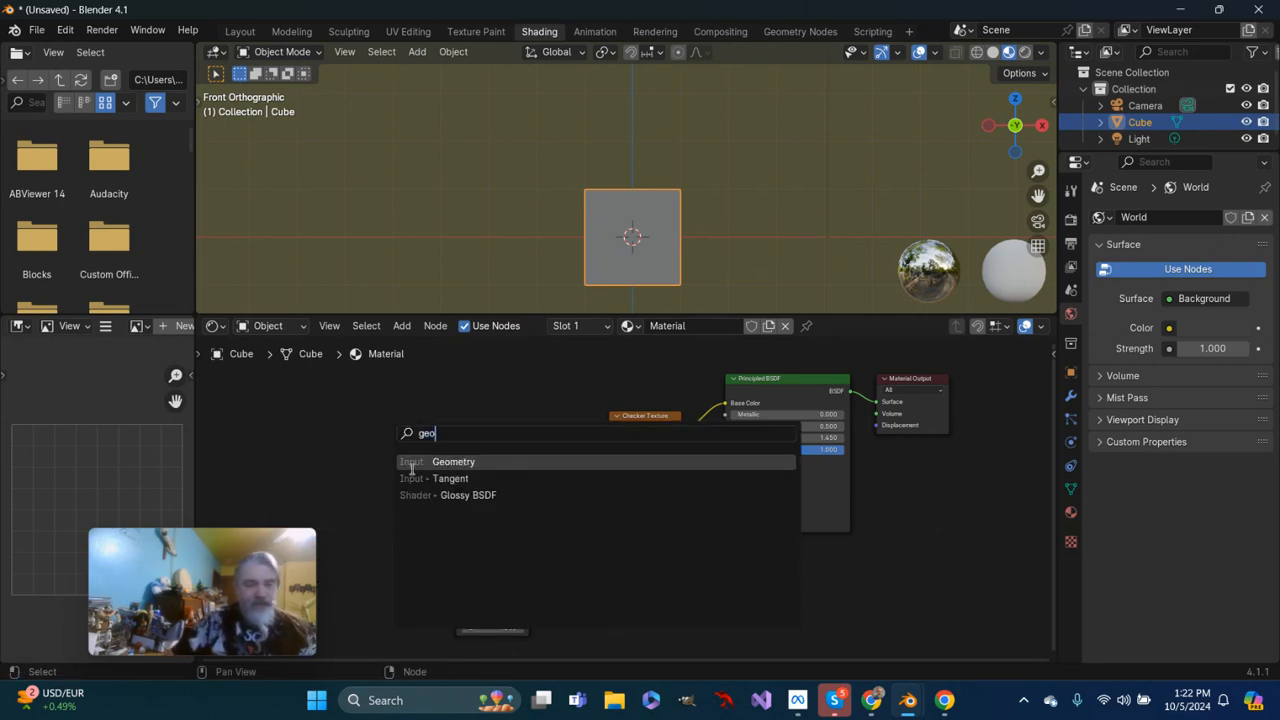
left_click(411, 467)
left_click(398, 468)
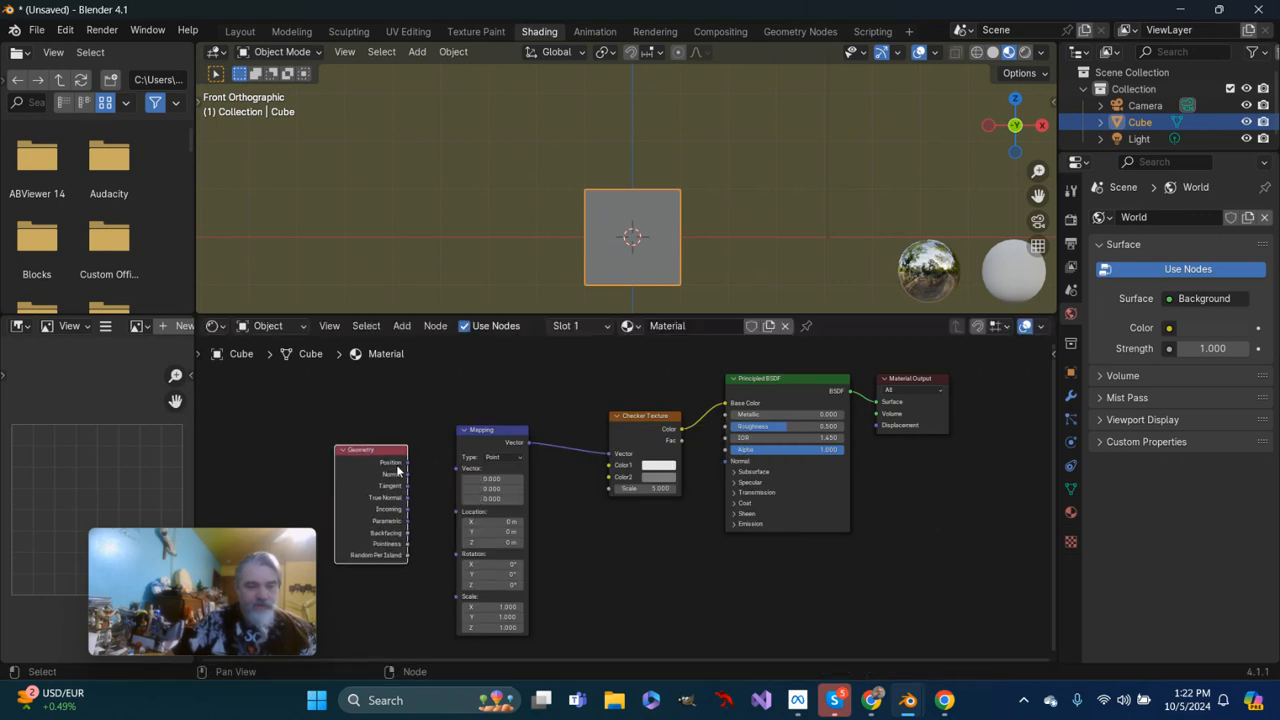
left_click_drag(406, 466, 450, 480)
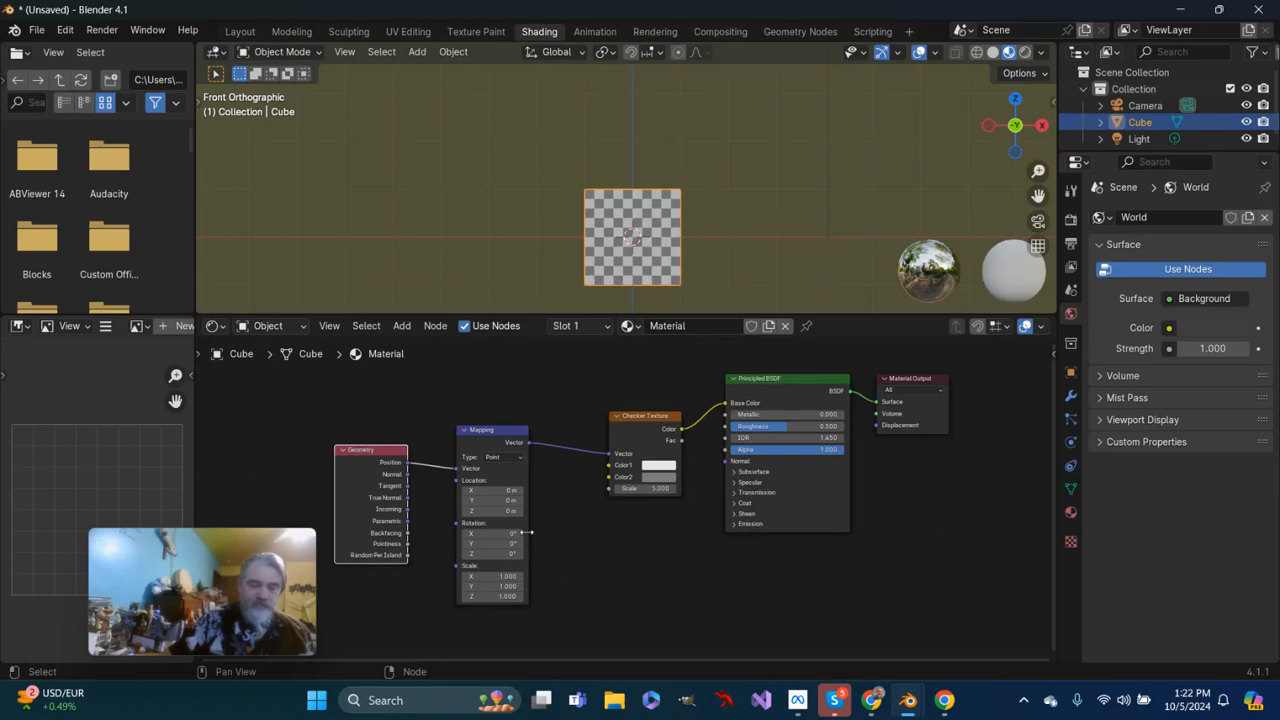
Step: Set the Checker Texture's scale to 2
scroll(600, 525, "up", 2)
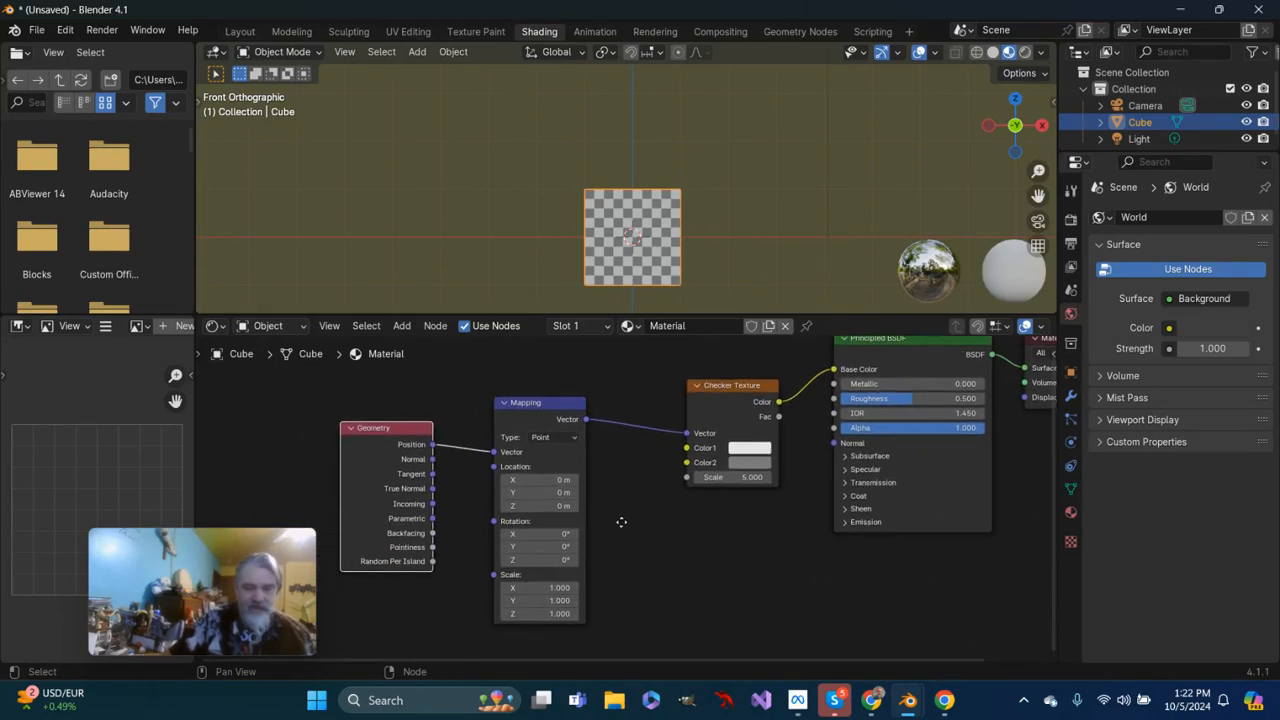
middle_click_drag(621, 522, 632, 517)
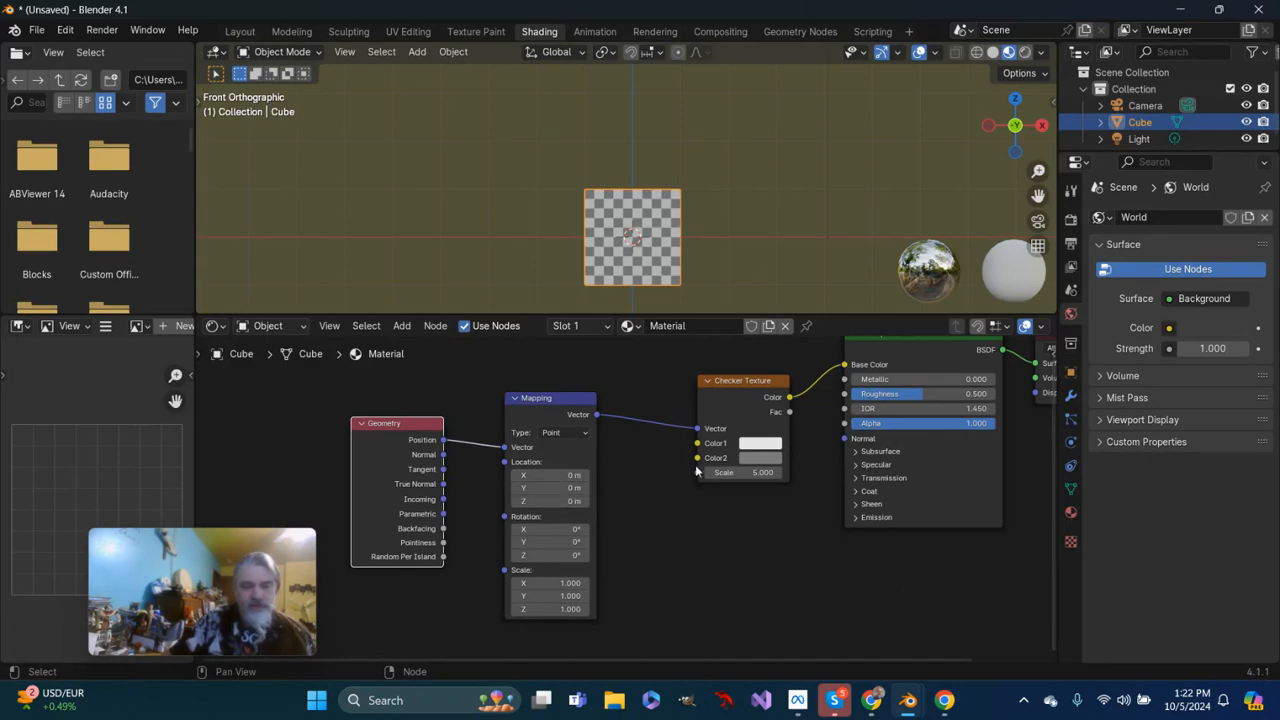
left_click(748, 472)
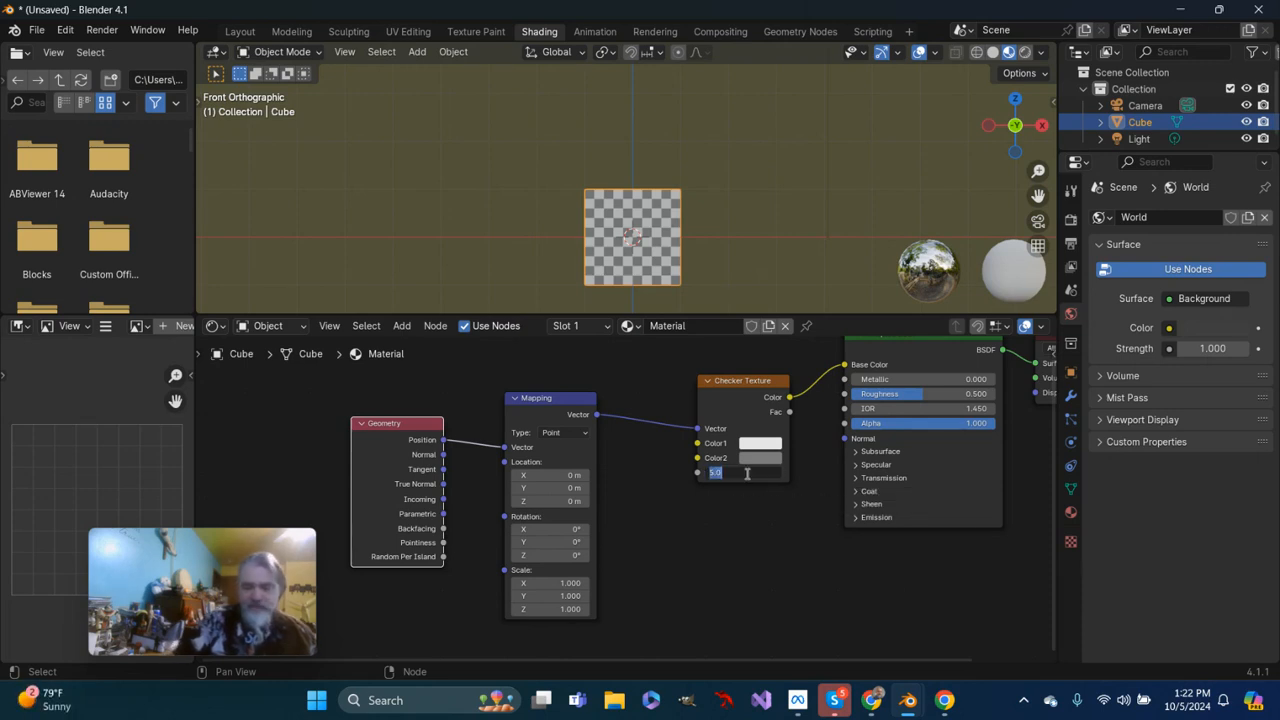
type("2")
key("Return")
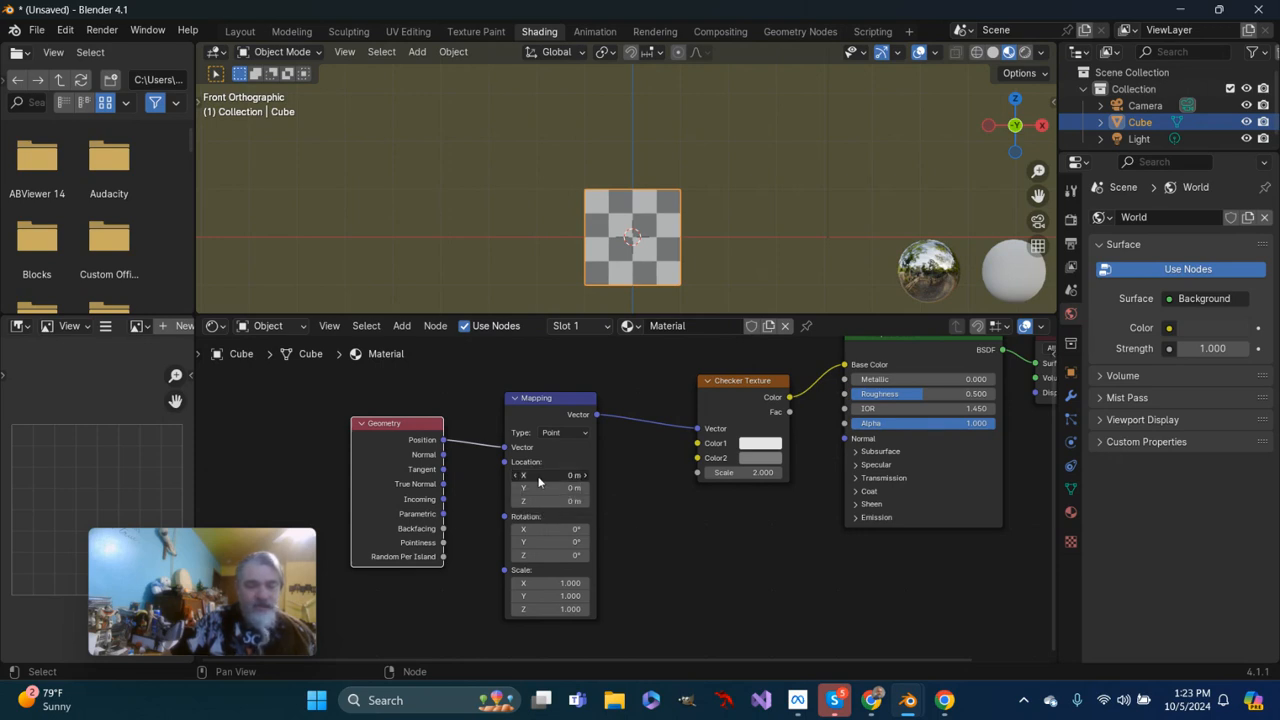
Step: Try shifting the checker pattern with the Mapping node's Location values, and reset X, Y and Z to 0 m
left_click_drag(538, 481, 552, 513)
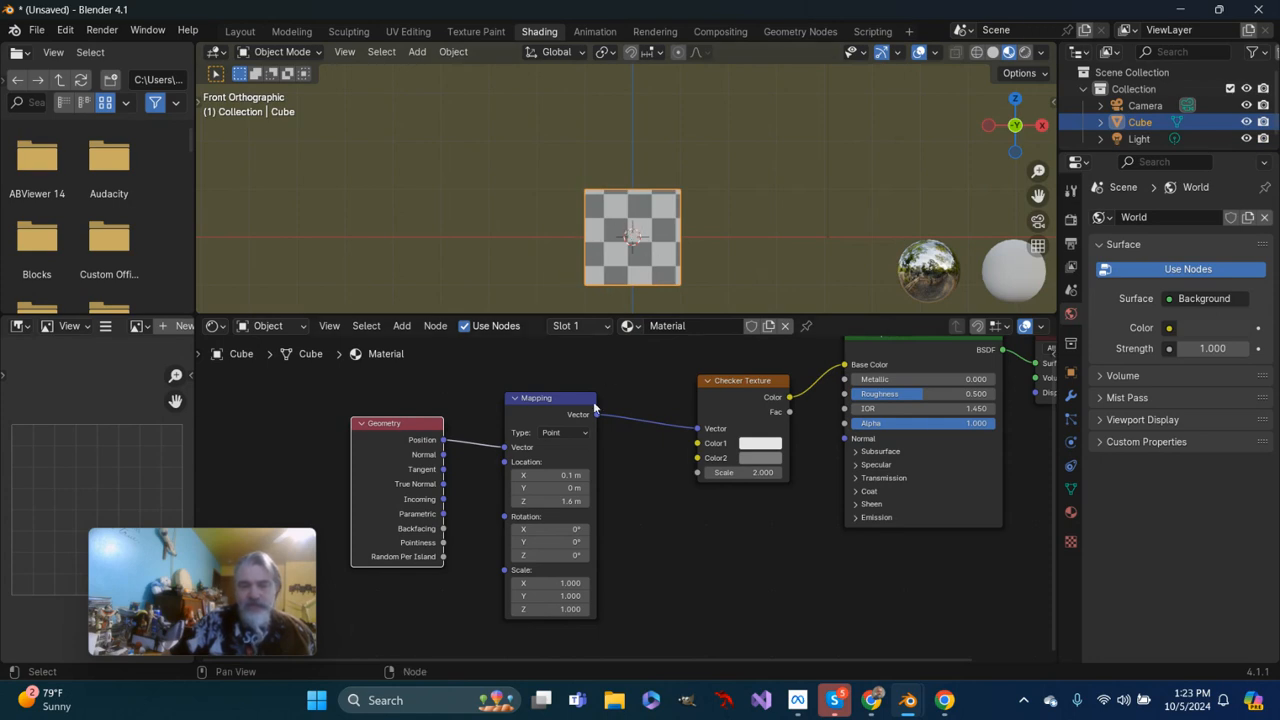
left_click(546, 489)
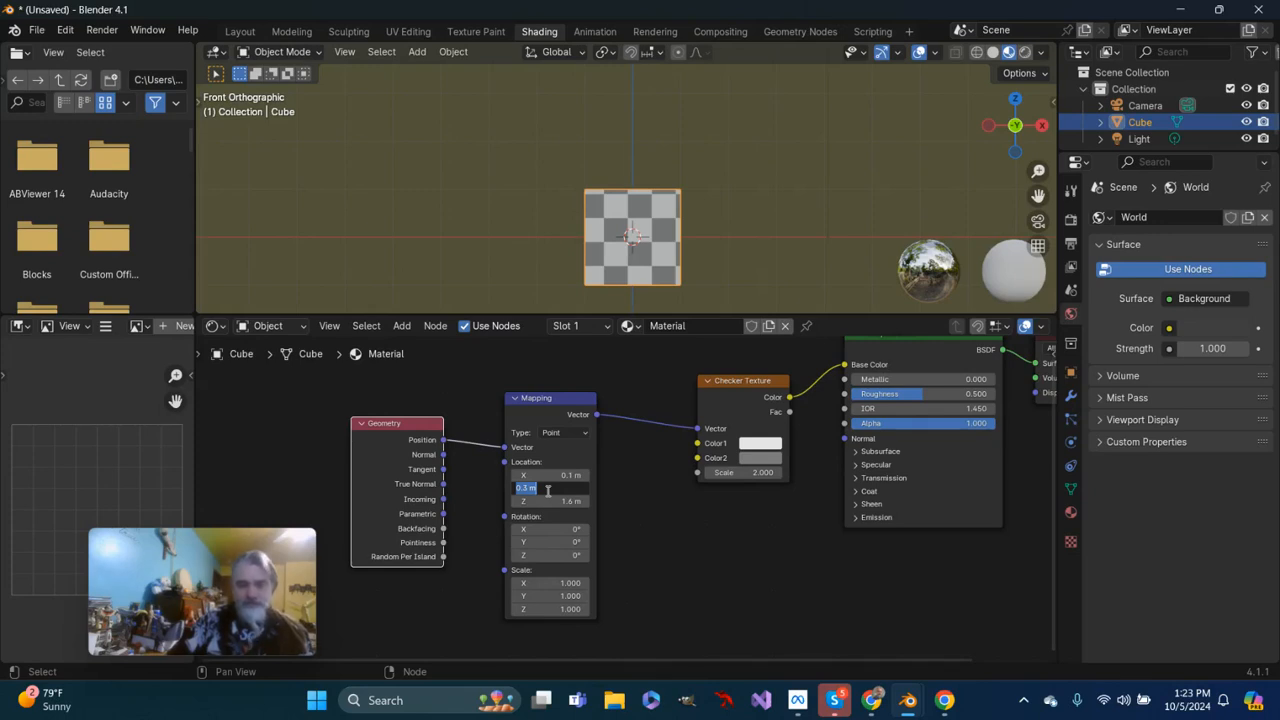
type("0")
key("Return")
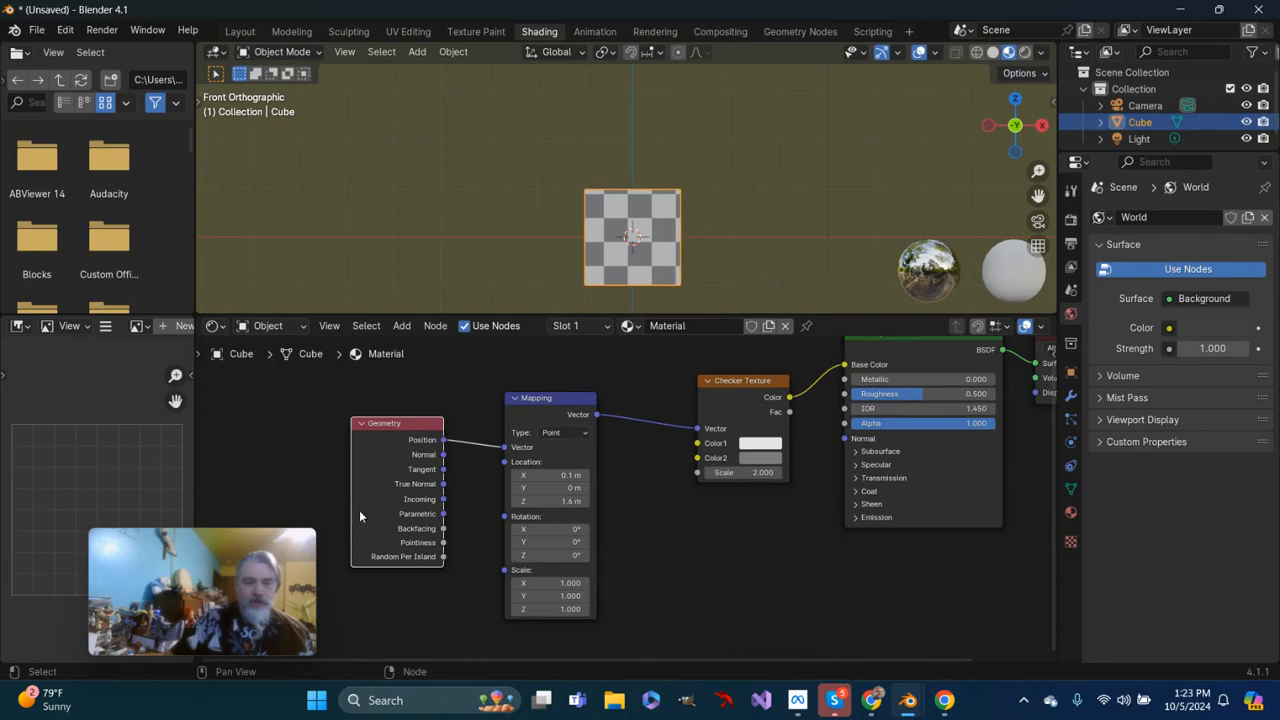
left_click(548, 476)
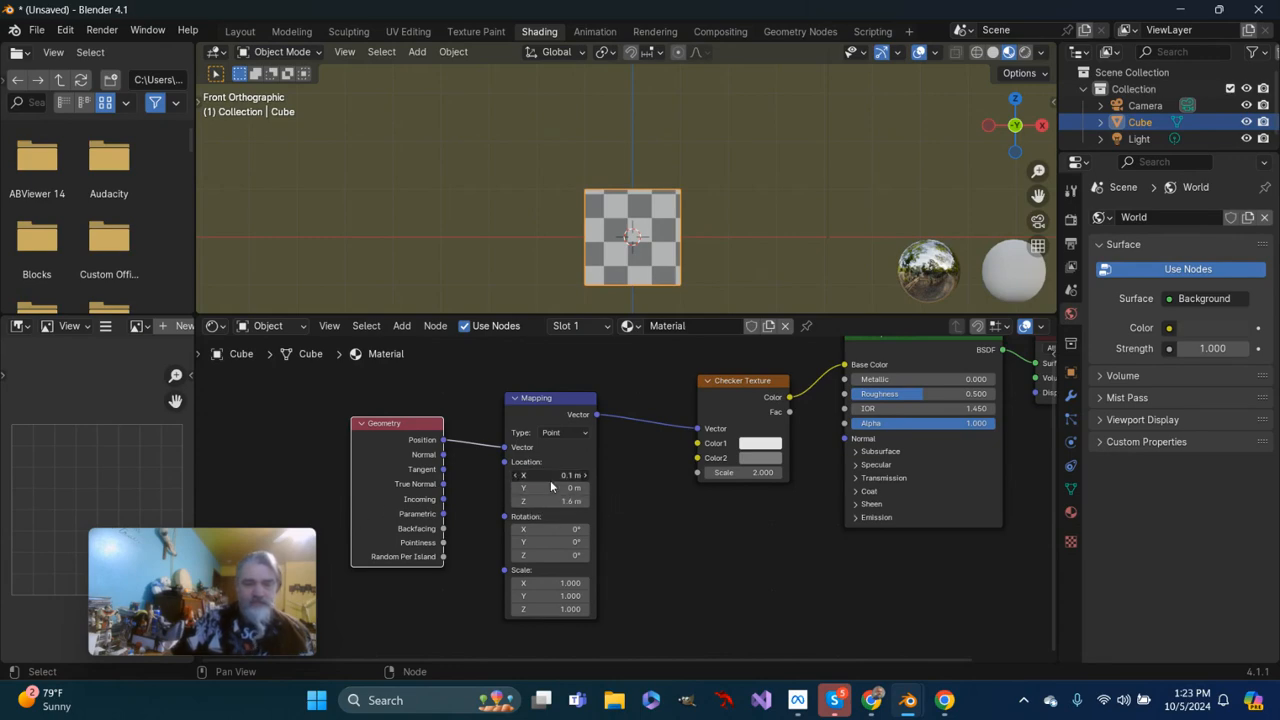
type("0")
key("Return")
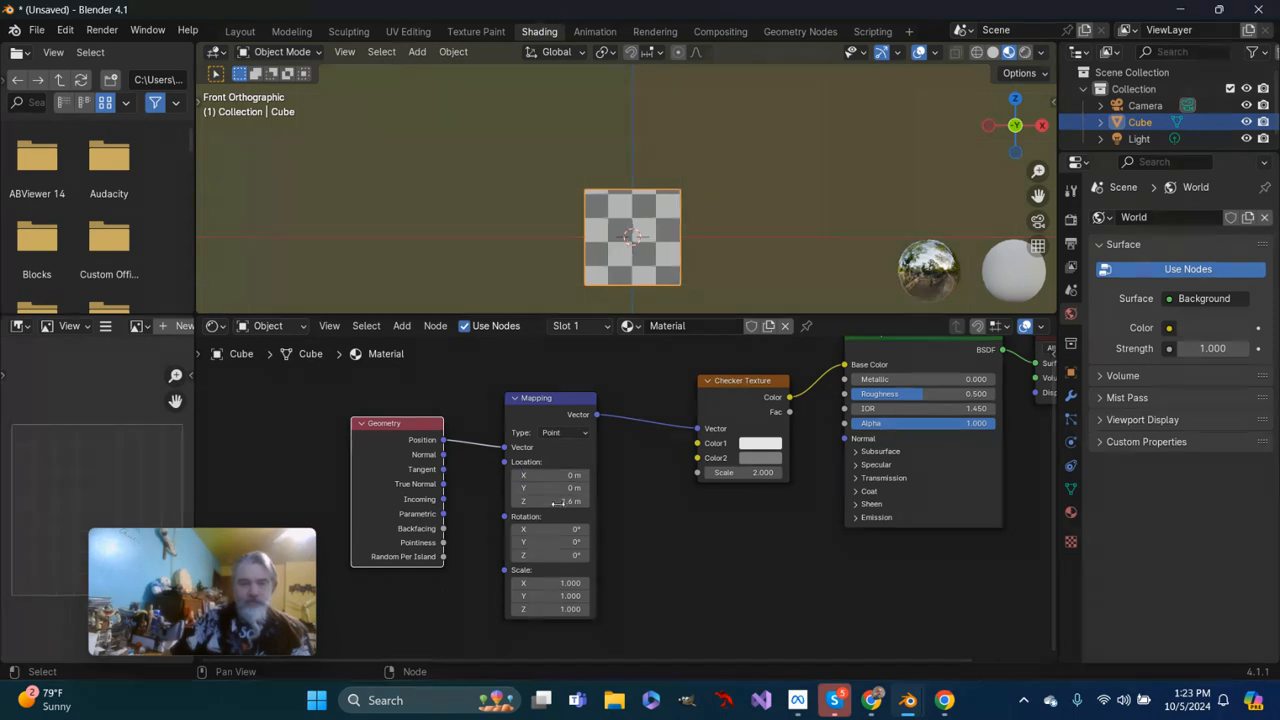
left_click(558, 502)
type("0")
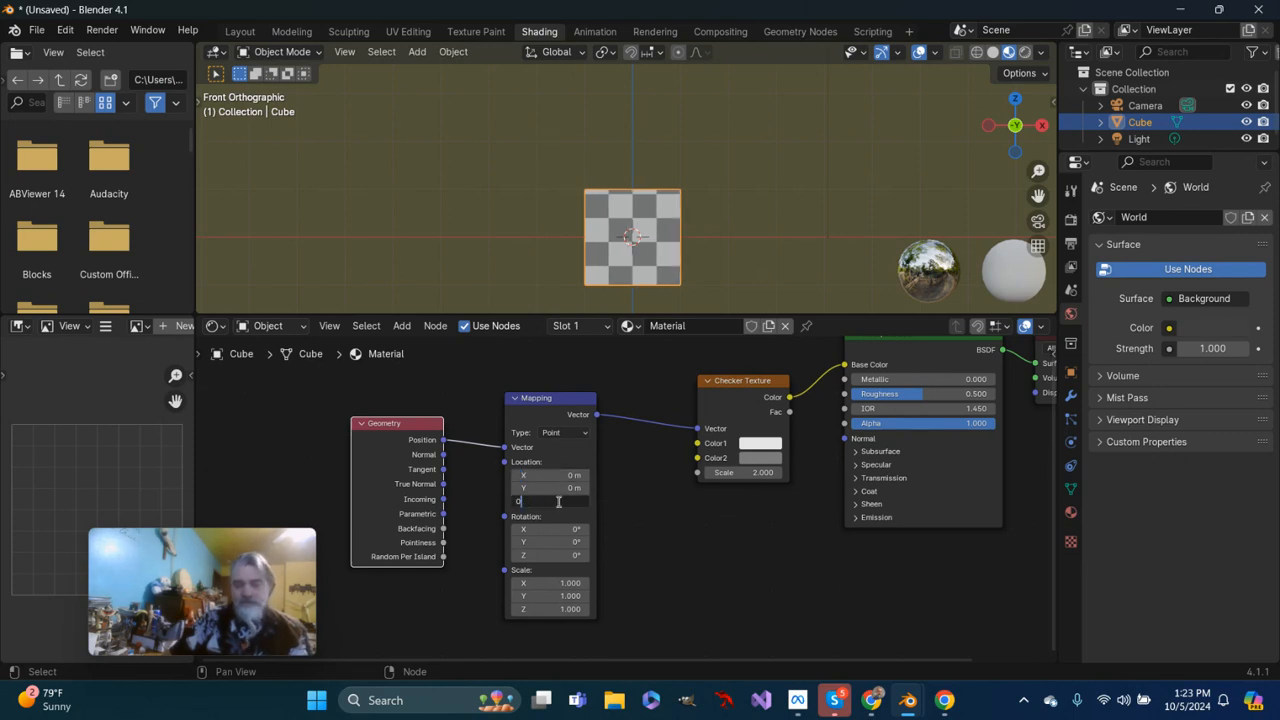
key("Return")
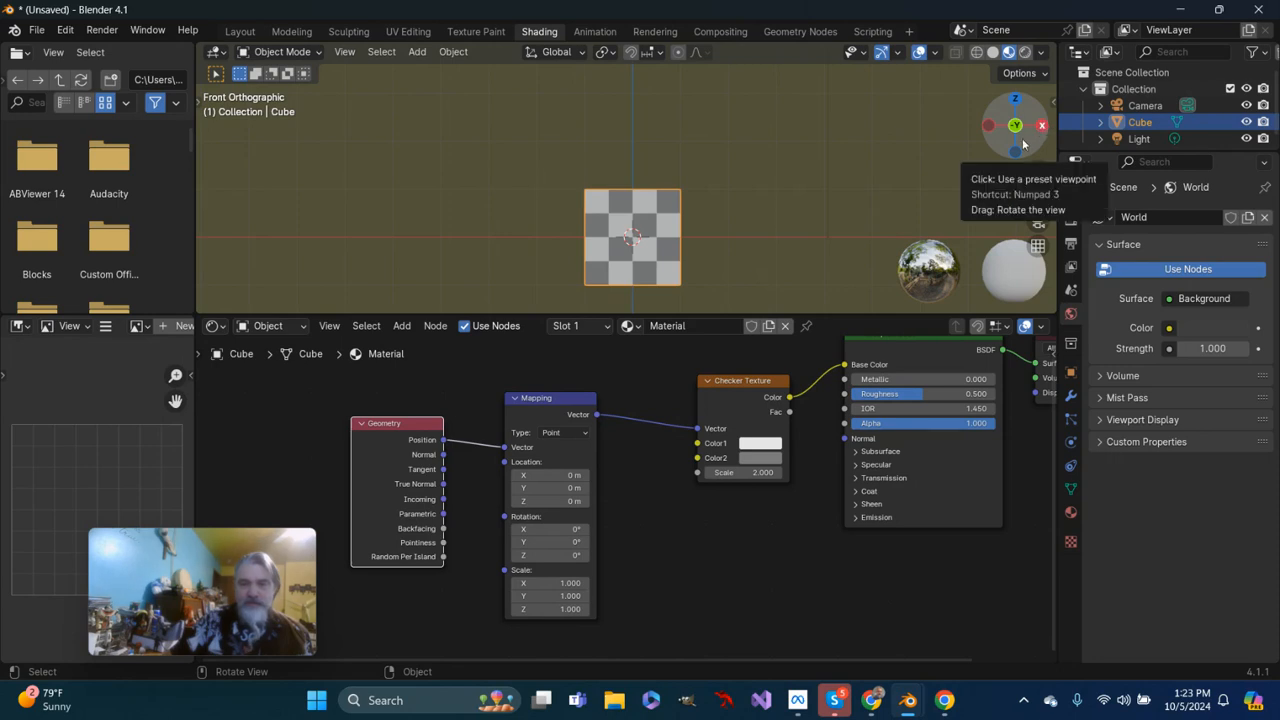
Step: Set the Mapping node's X scale to 2
left_click(534, 583)
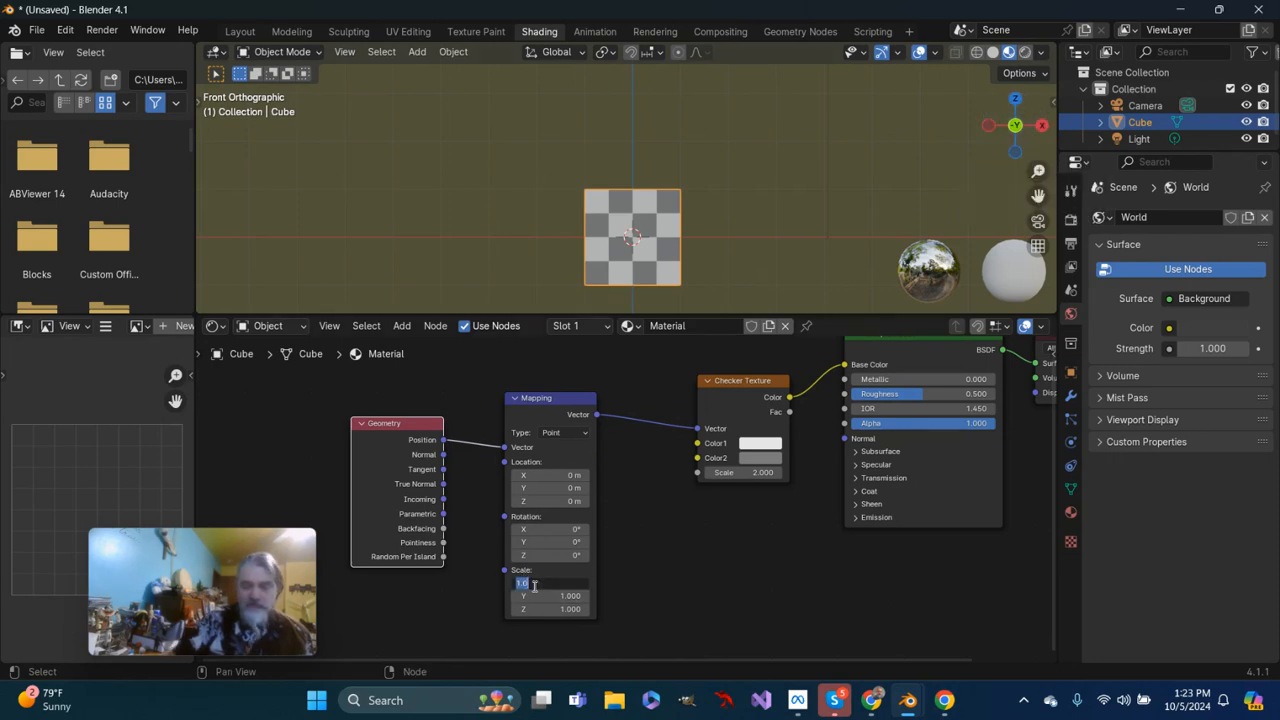
type("2")
key("Return")
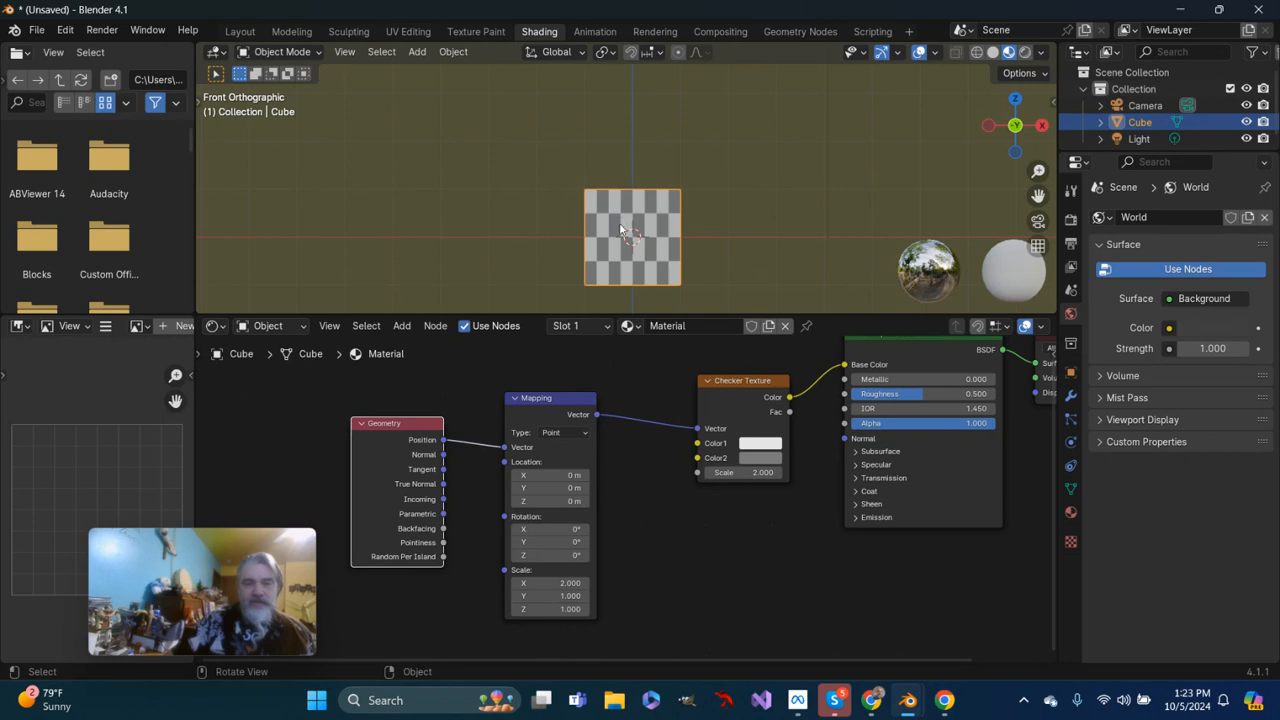
Step: Set the Mapping node's Z scale to 0.5 to stretch the checker pattern vertically
left_click(548, 610)
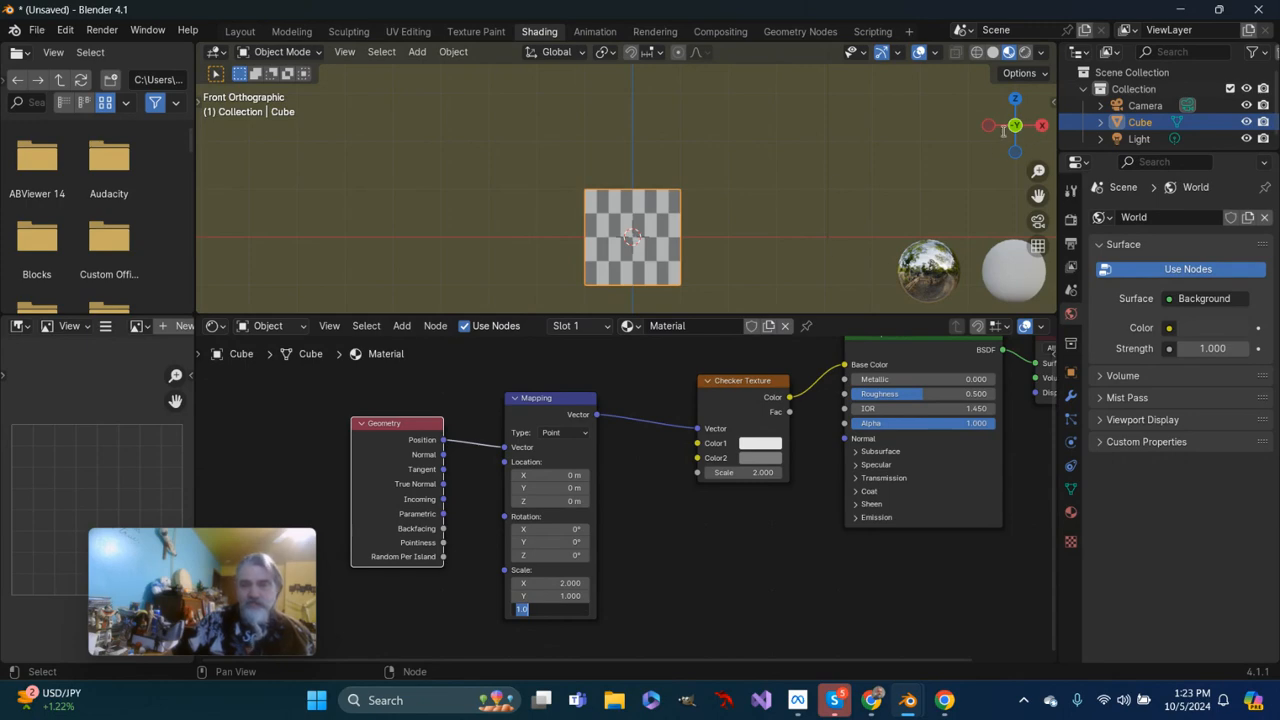
key("BackSpace")
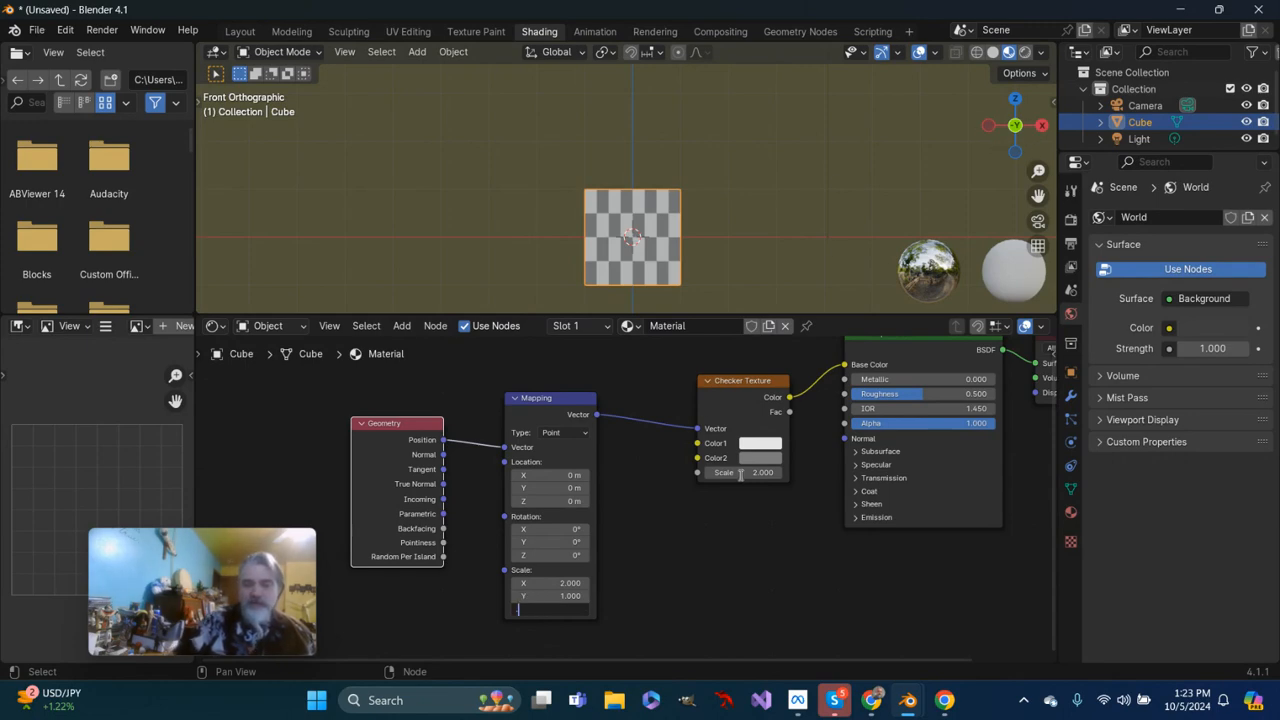
type(".5")
key("Return")
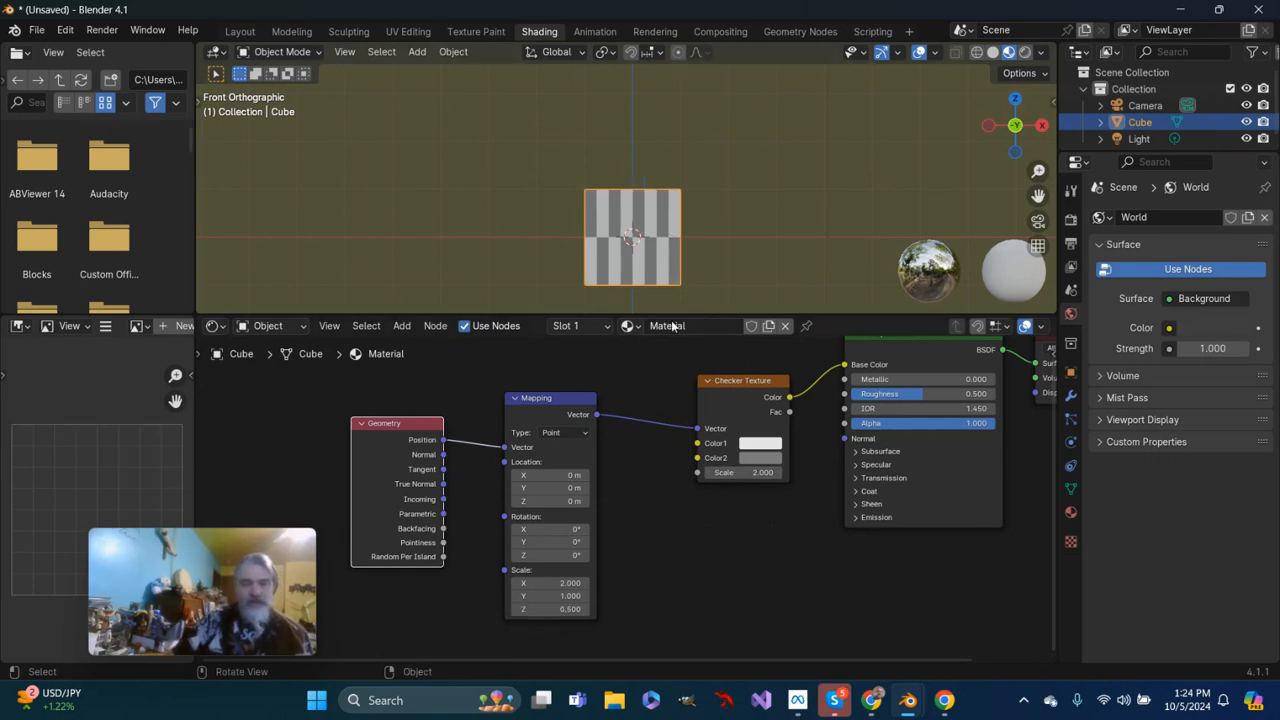
Step: Reset the Mapping node's X and Z scale values to 1
left_click(563, 582)
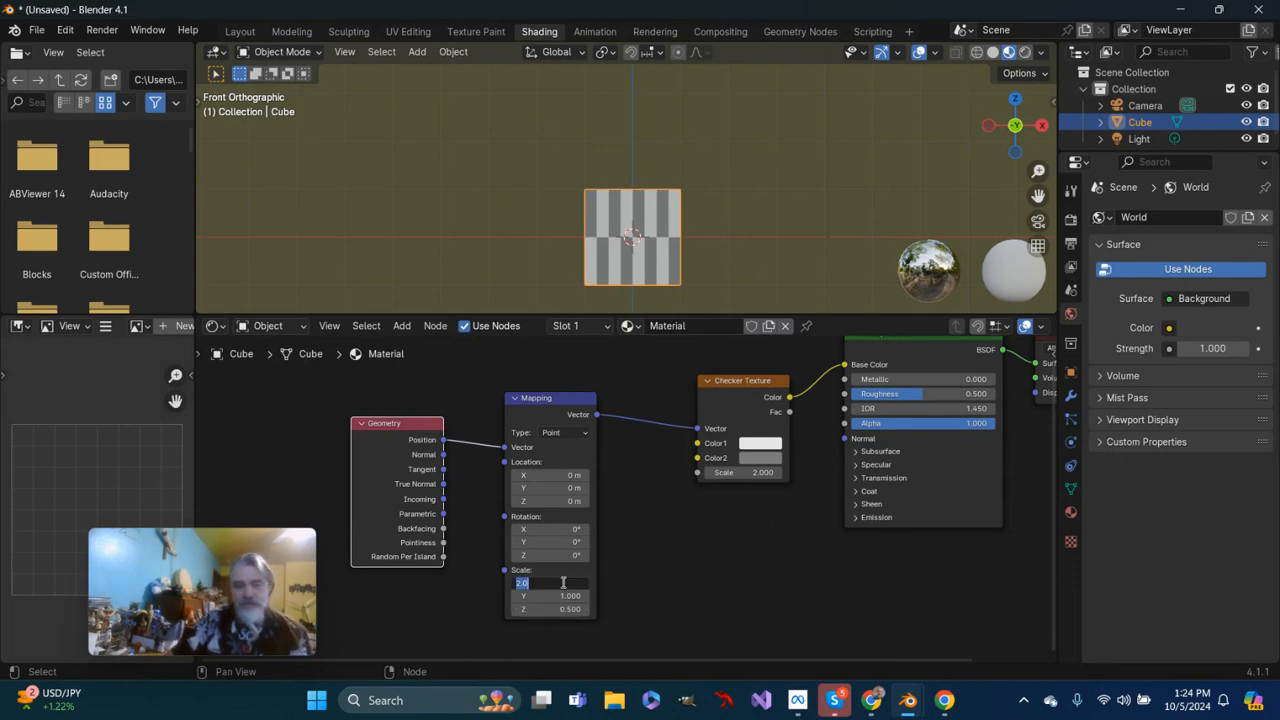
type("1")
key("Return")
left_click(563, 609)
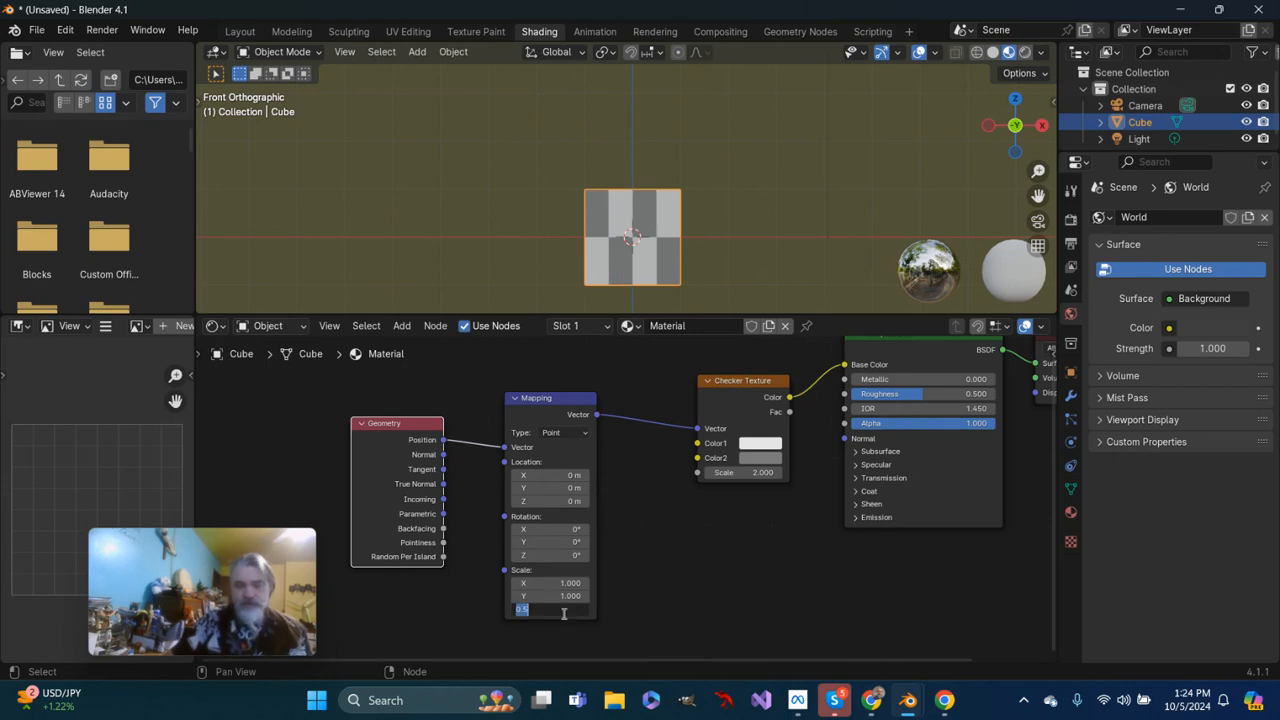
type("1")
key("Return")
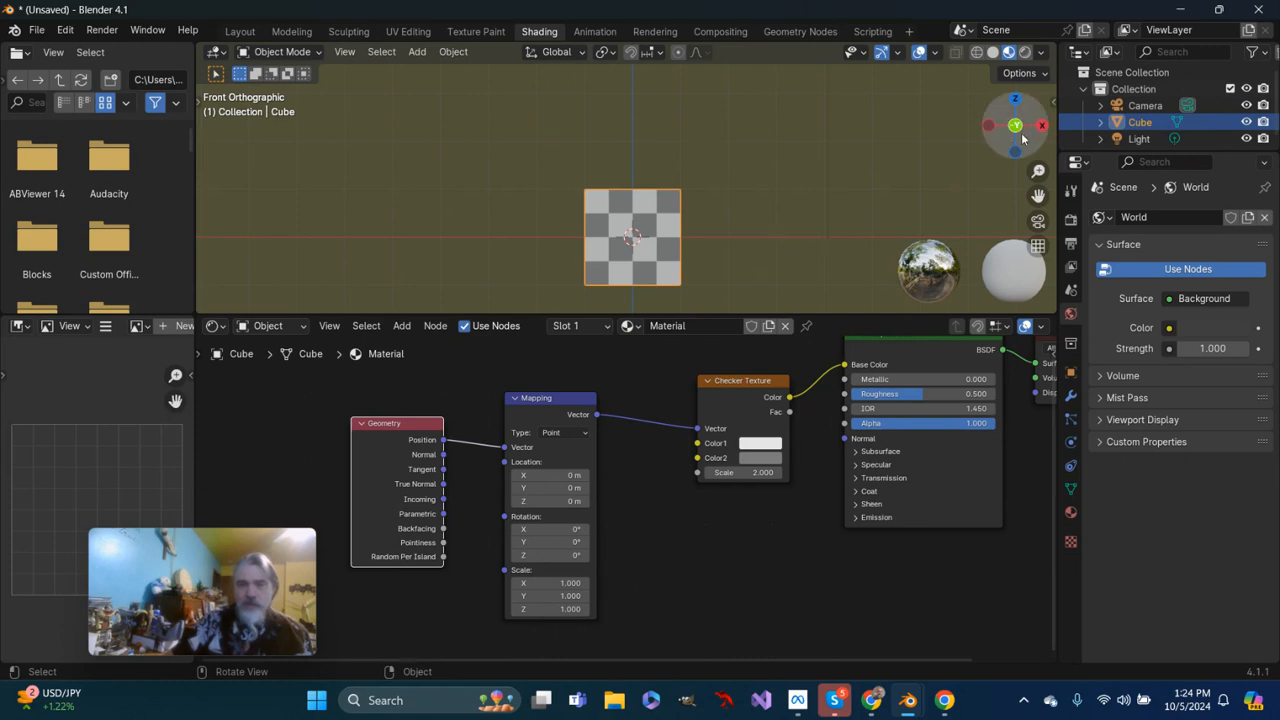
Step: Rotate the checker pattern by setting the Mapping node's Y rotation to 45°
left_click_drag(545, 543, 803, 520)
left_click(559, 543)
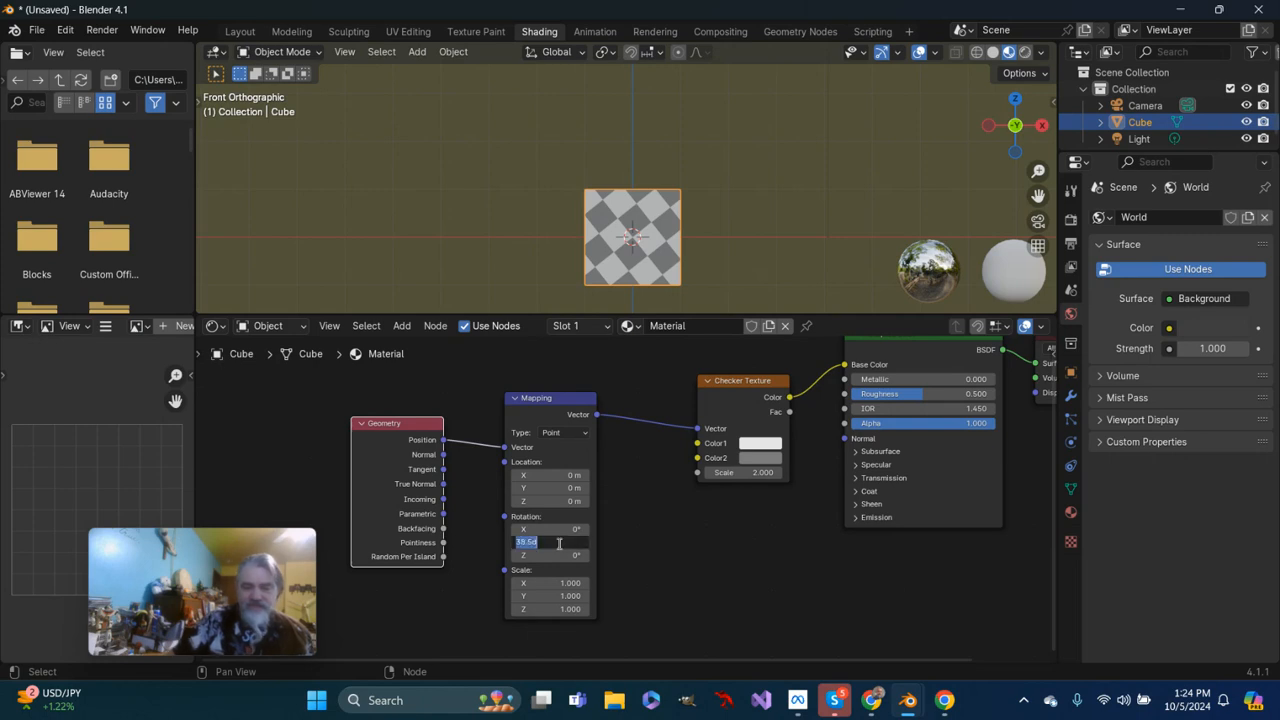
type("45")
key("Return")
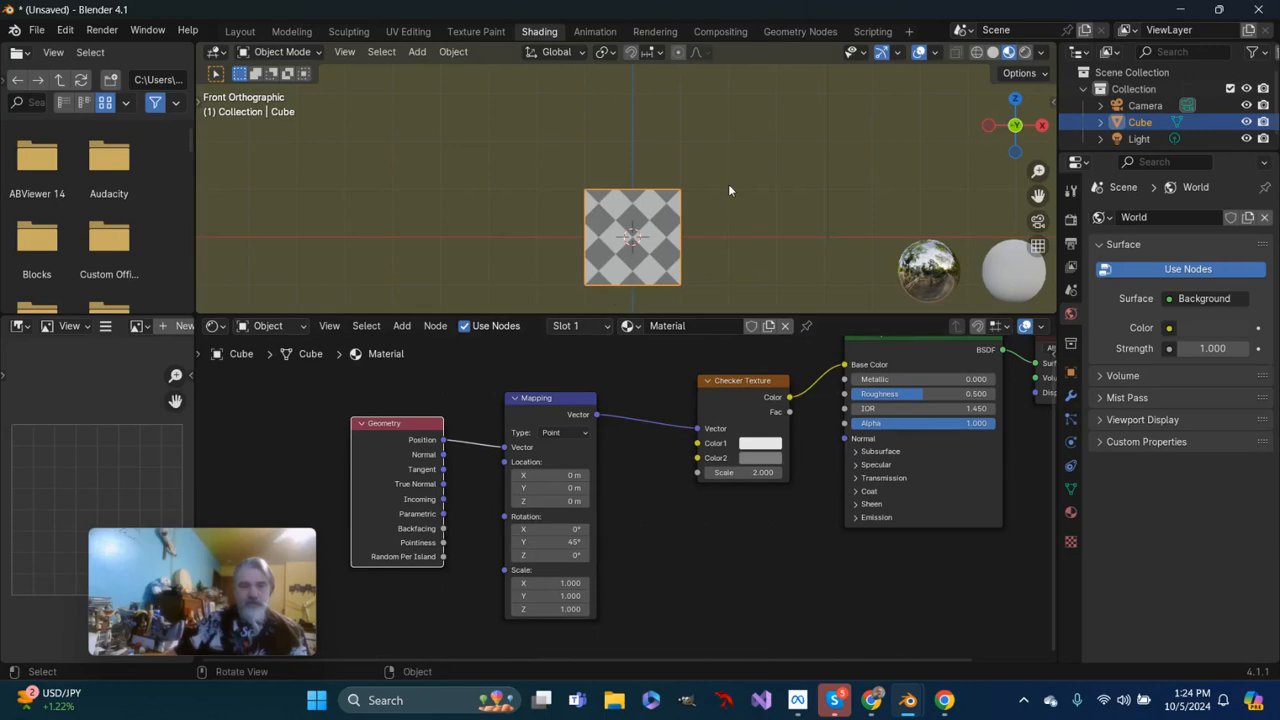
Step: Set the Mapping node's X rotation to 45° to turn the pattern about the X axis
middle_click_drag(765, 190, 618, 300)
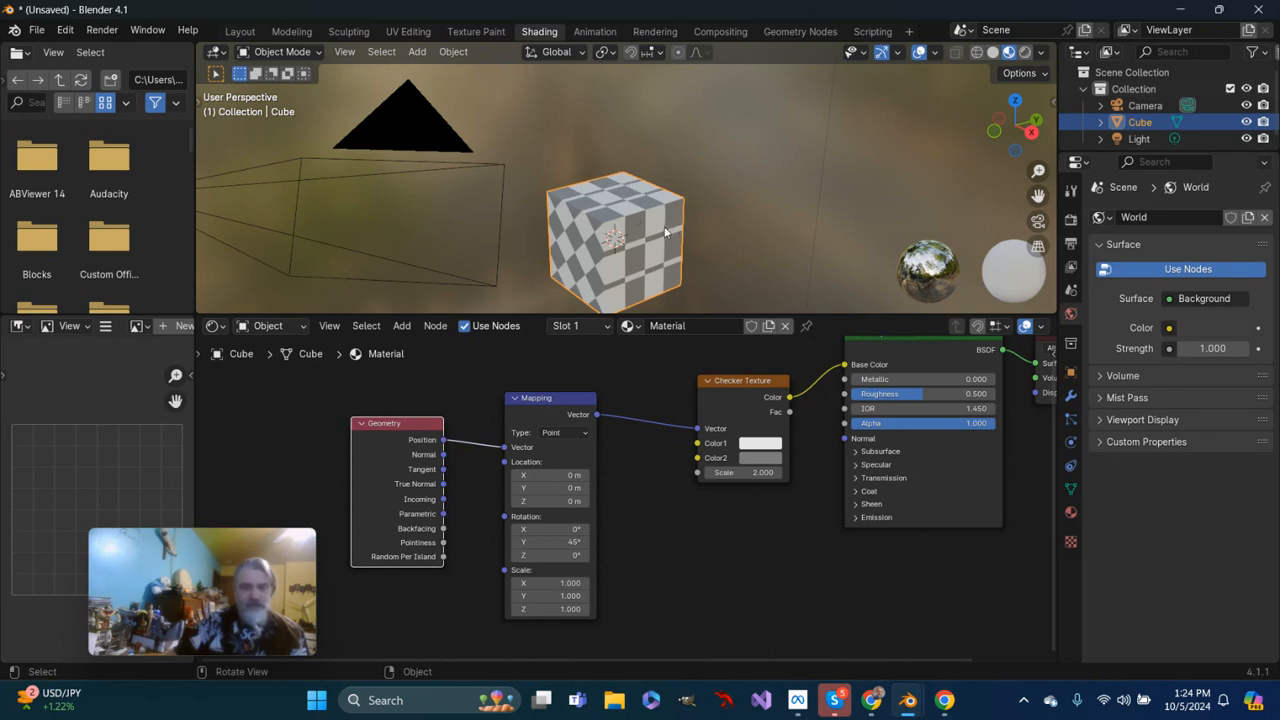
middle_click_drag(677, 231, 606, 194, "alt")
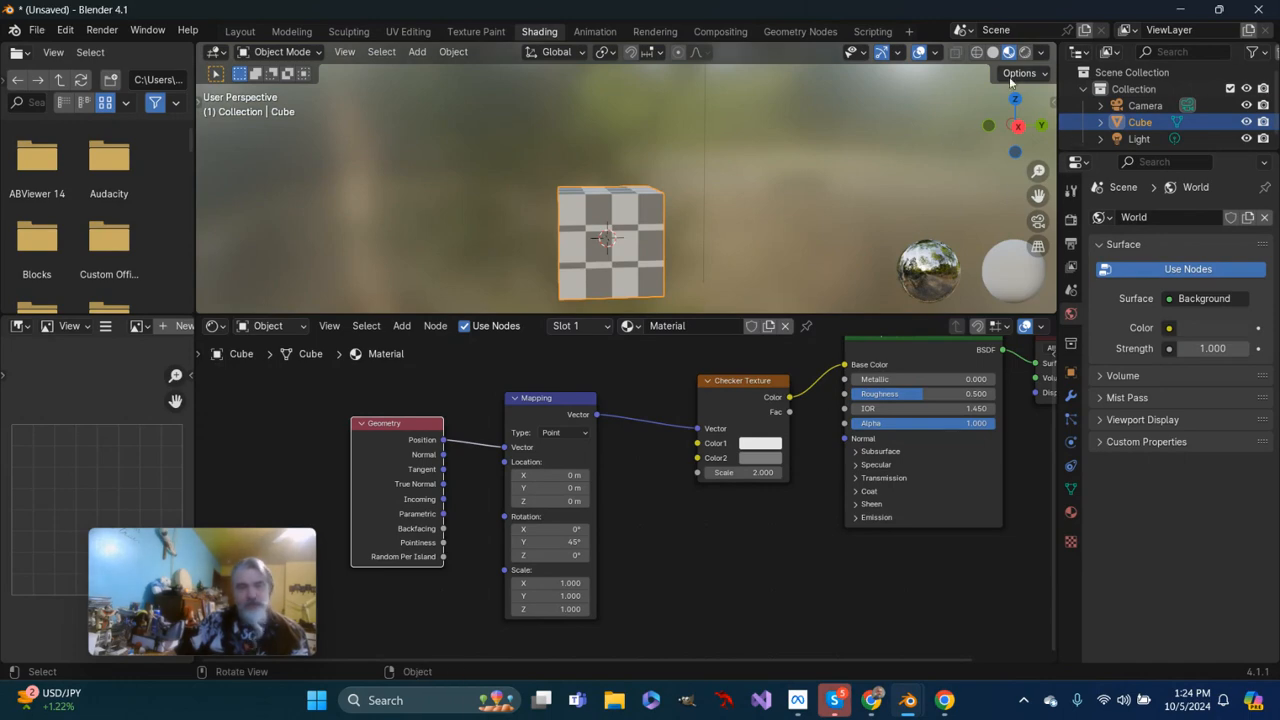
middle_click_drag(791, 175, 770, 167)
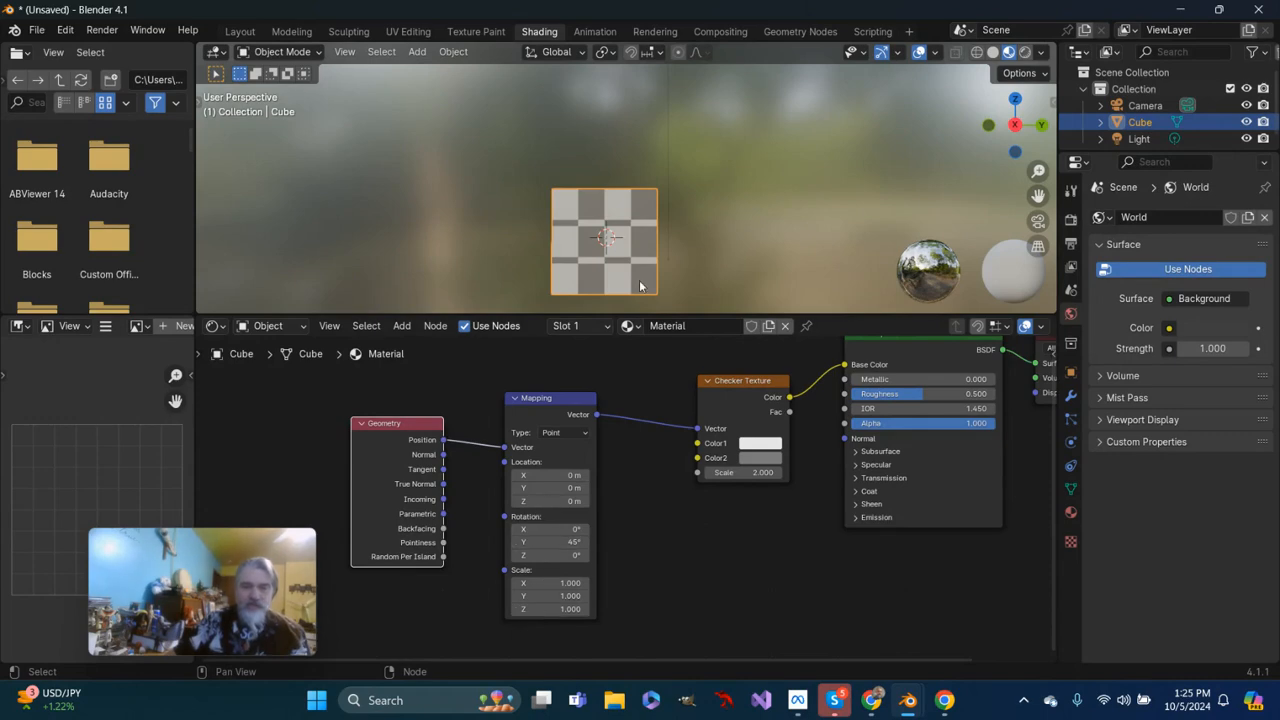
middle_click_drag(661, 194, 705, 240)
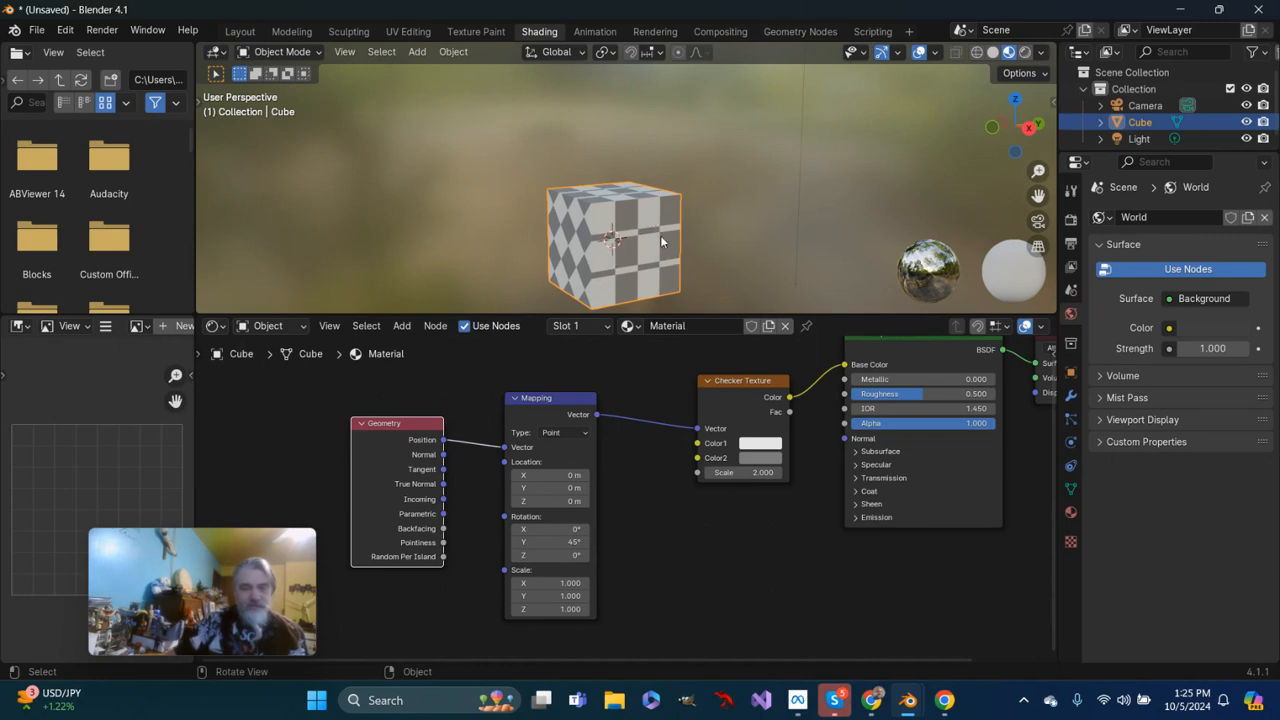
left_click(528, 530)
type("45")
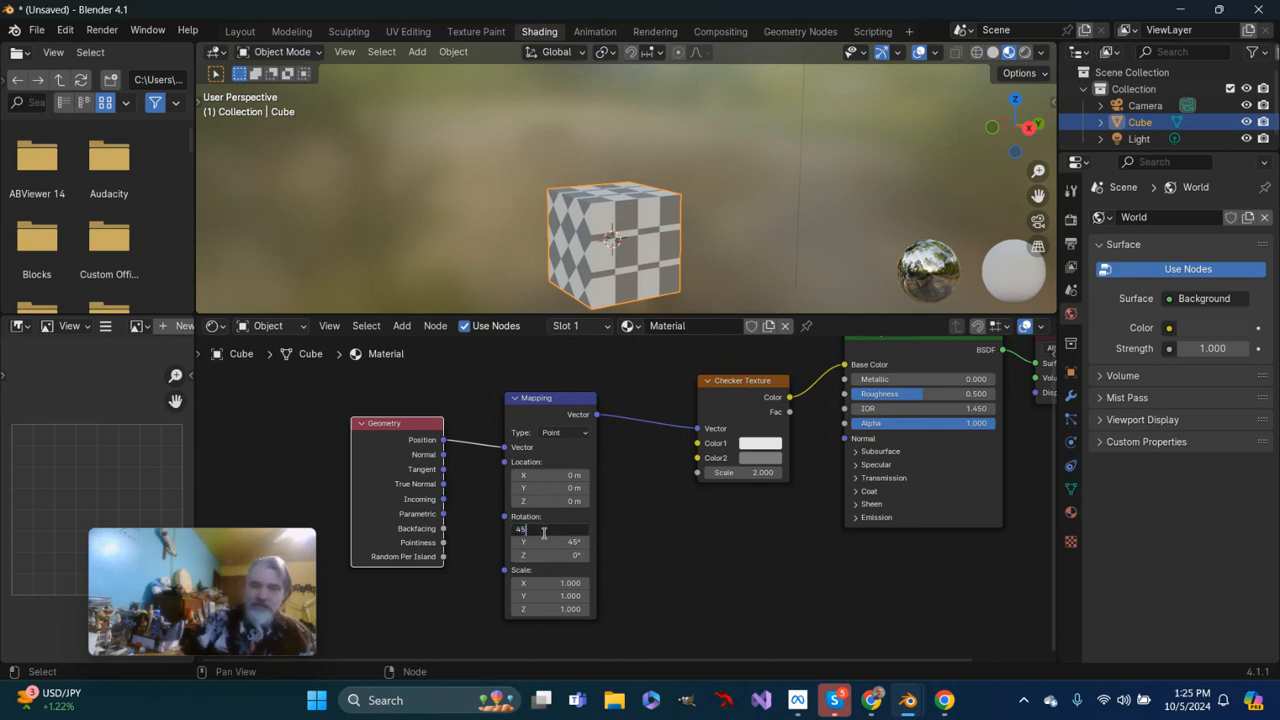
key("Return")
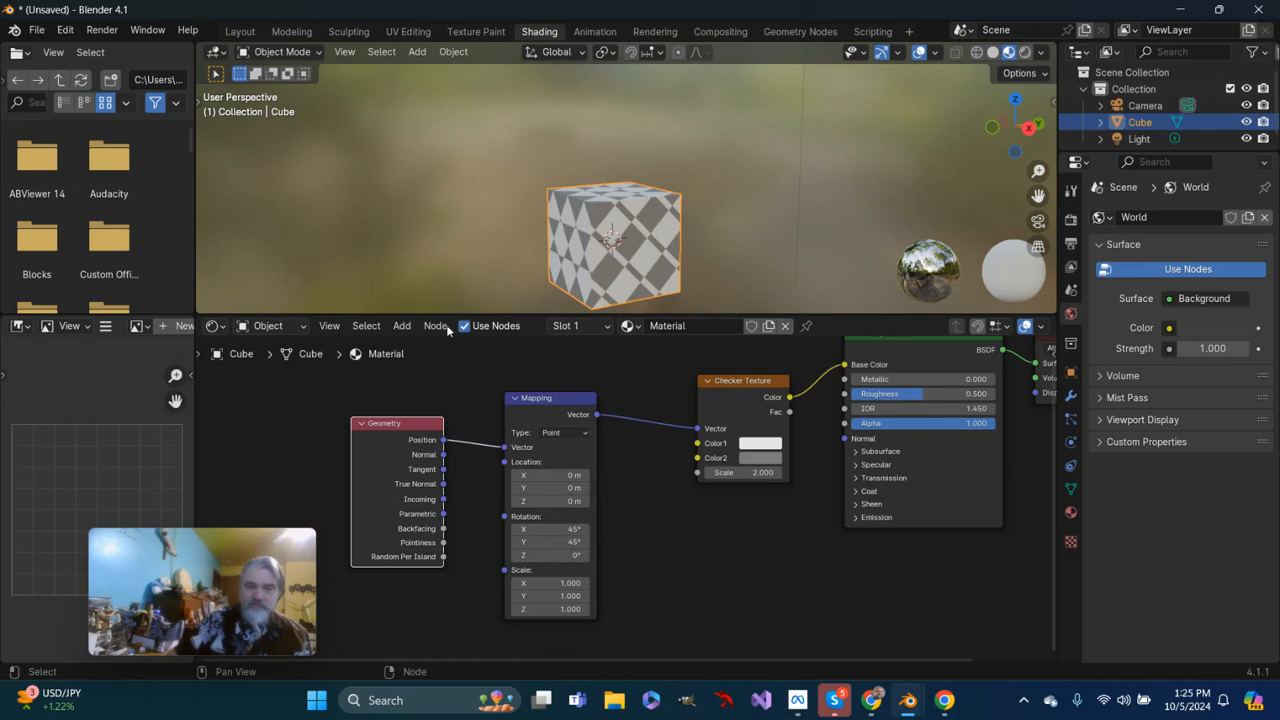
Step: Set the Mapping node's Z rotation to 45° and check the pattern on the cube's different faces
mouse_move(620, 225)
middle_mouse_down()
mouse_move(690, 218)
mouse_move(598, 230)
mouse_move(612, 222)
middle_mouse_up()
double_click(547, 556)
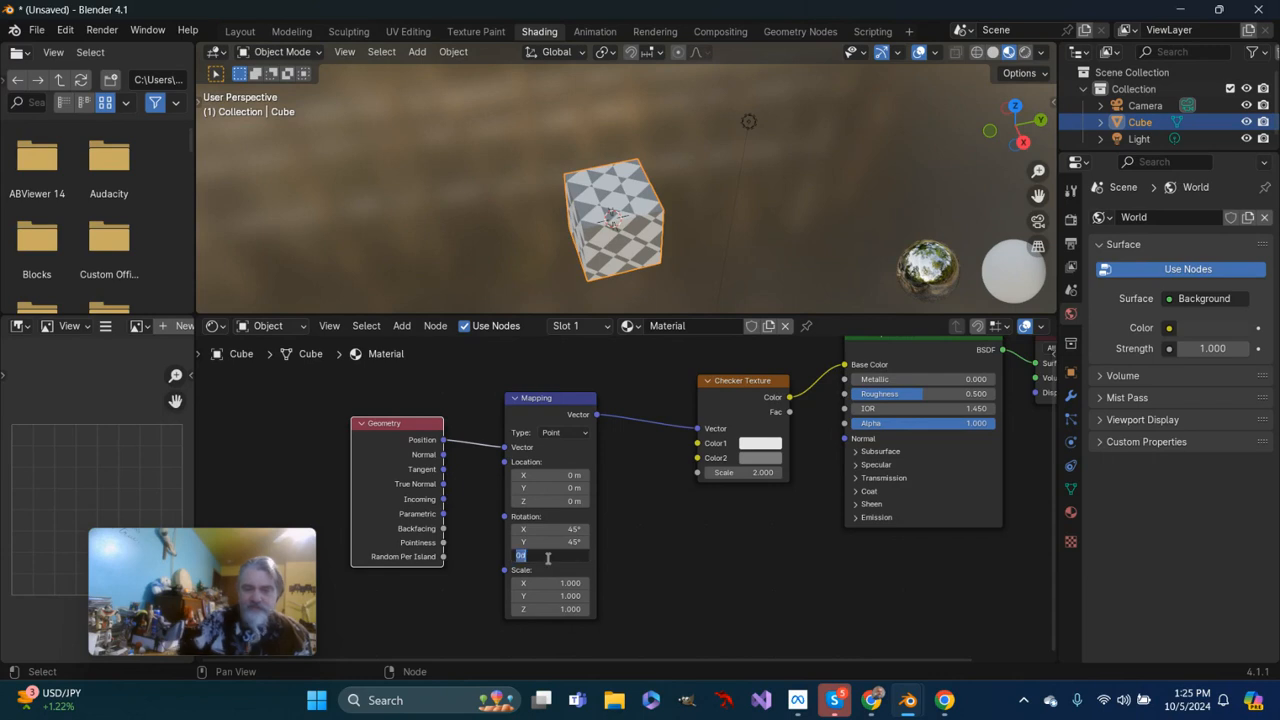
type("45")
key("Return")
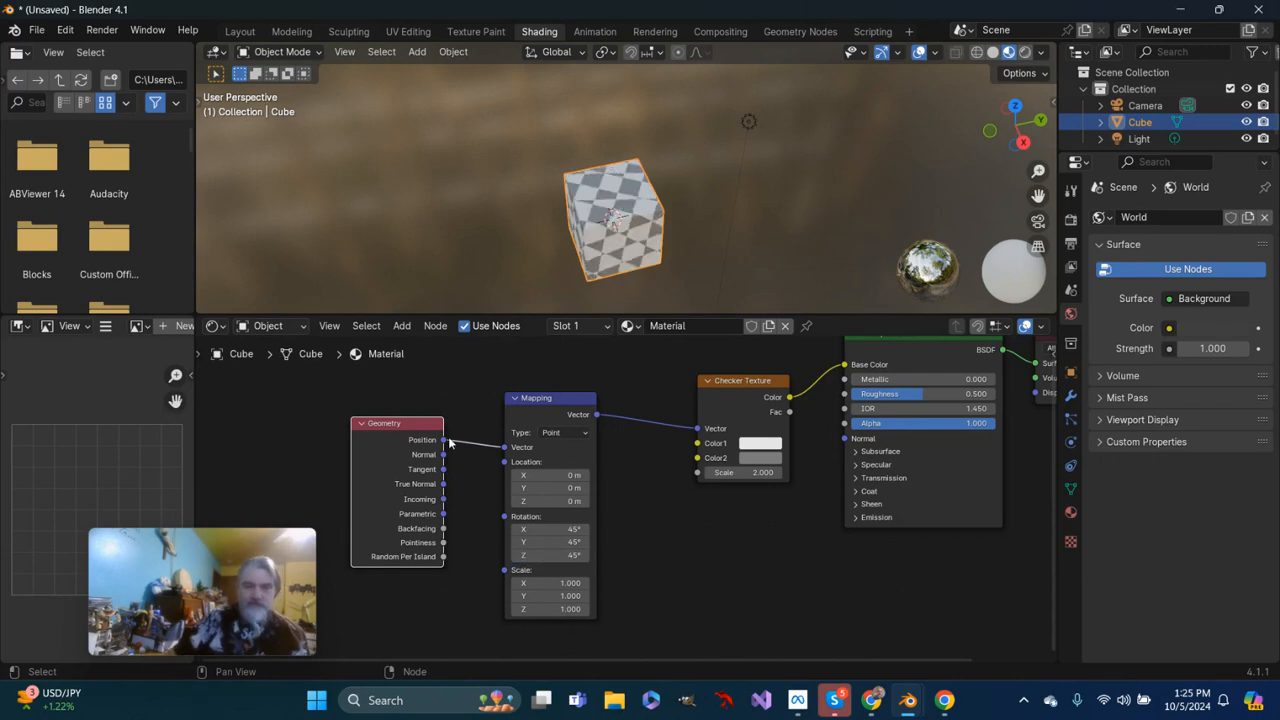
middle_click_drag(754, 182, 678, 252)
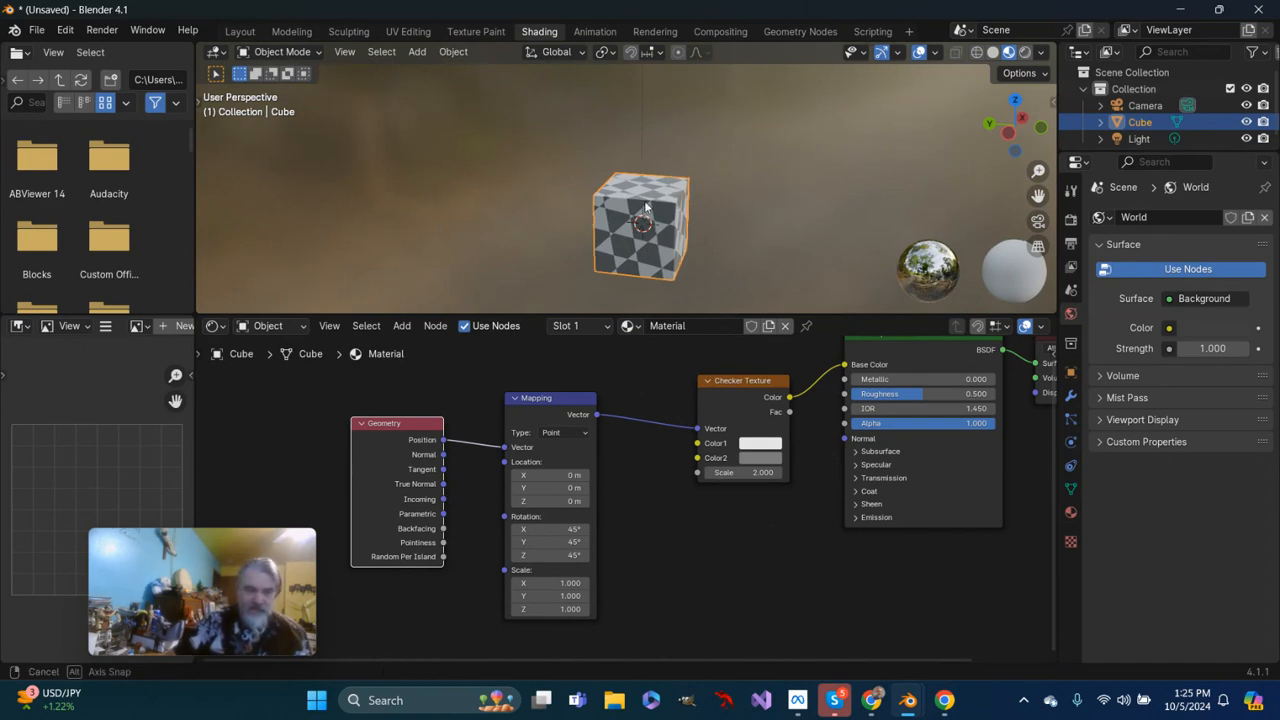
middle_click_drag(665, 245, 564, 240)
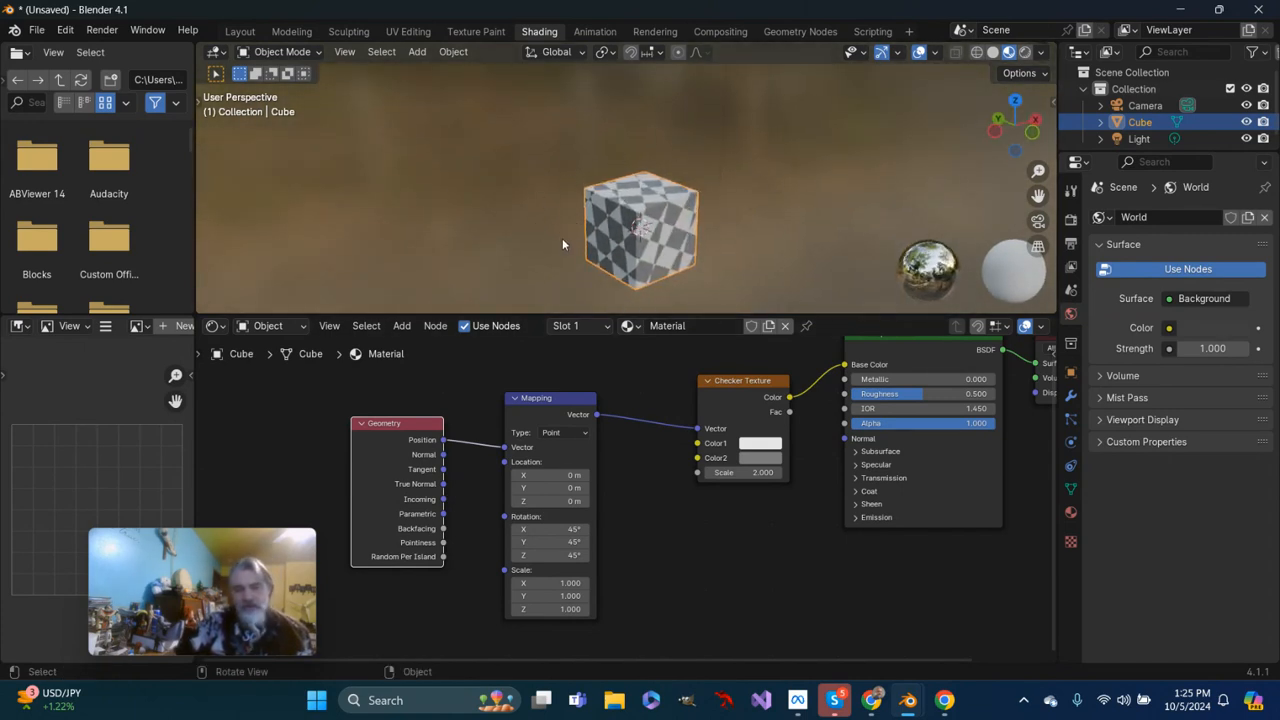
mouse_move(562, 238)
middle_mouse_down()
mouse_move(466, 216)
mouse_move(624, 222)
mouse_move(577, 212)
mouse_move(573, 228)
middle_mouse_up()
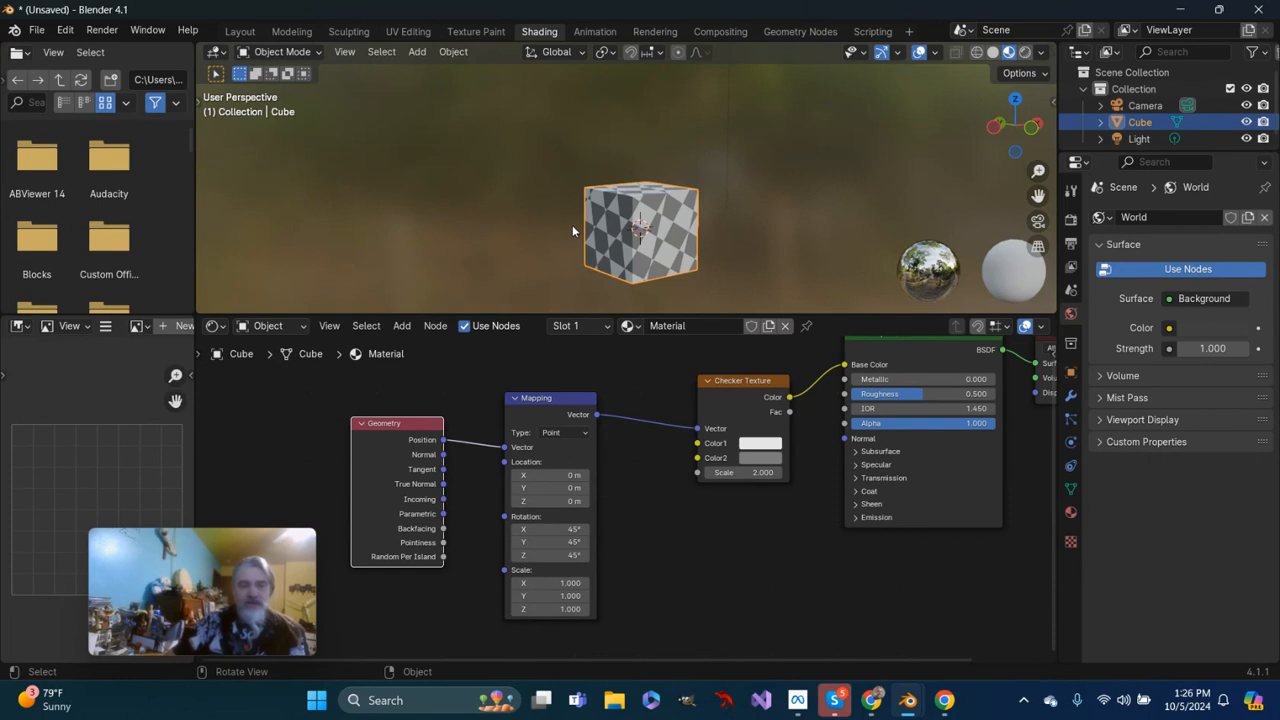
middle_click_drag(606, 252, 748, 234)
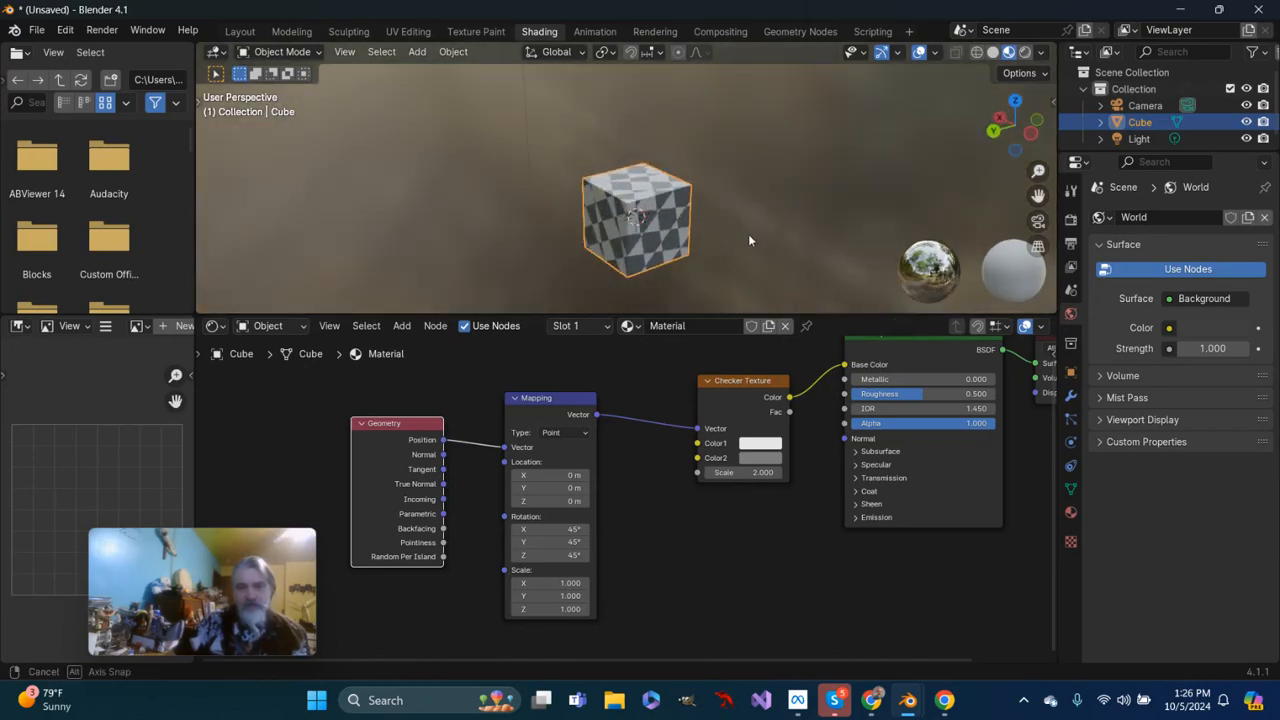